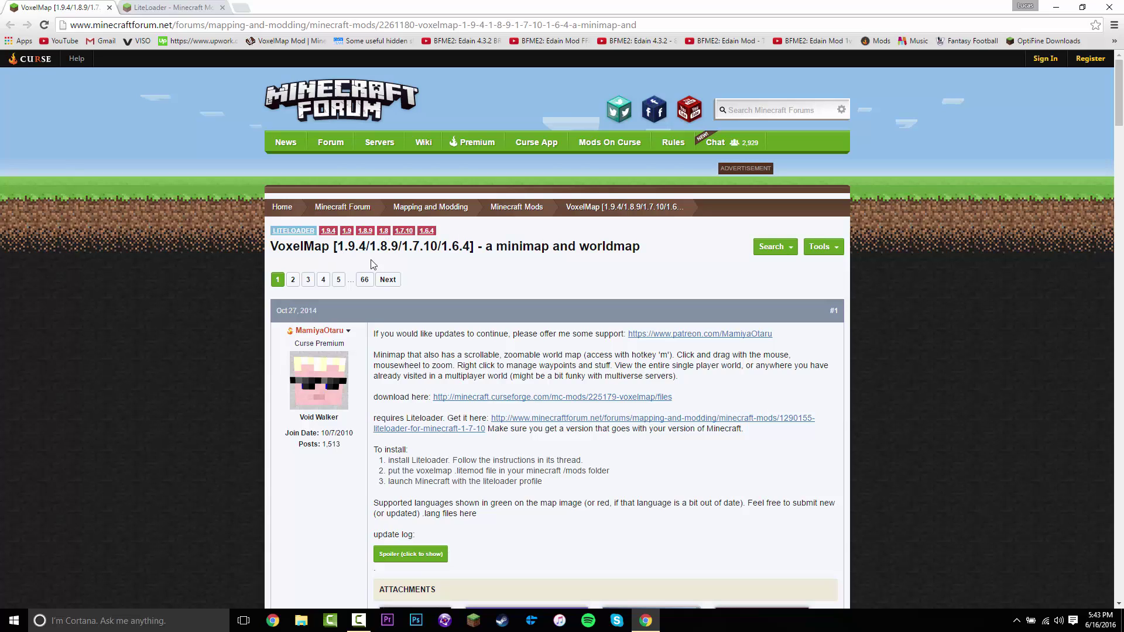
Step: Check the VoxelMap thread title's mod name and supported versions, then scroll through the post
drag(340, 251, 472, 249)
click(466, 239)
scroll(448, 240, down, 1)
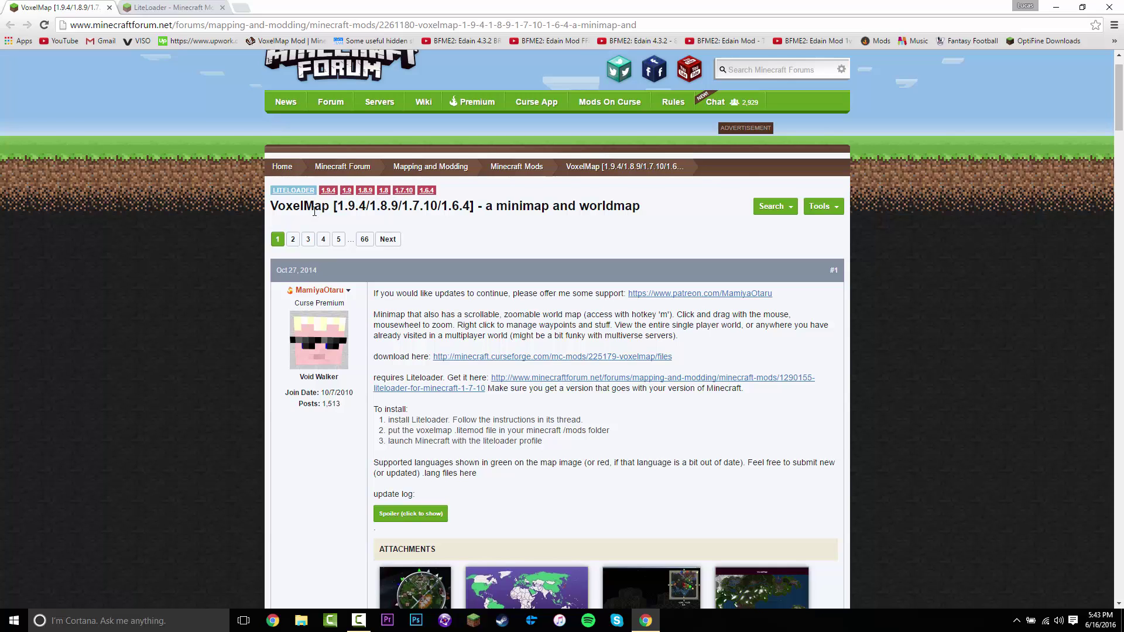
drag(270, 206, 340, 206)
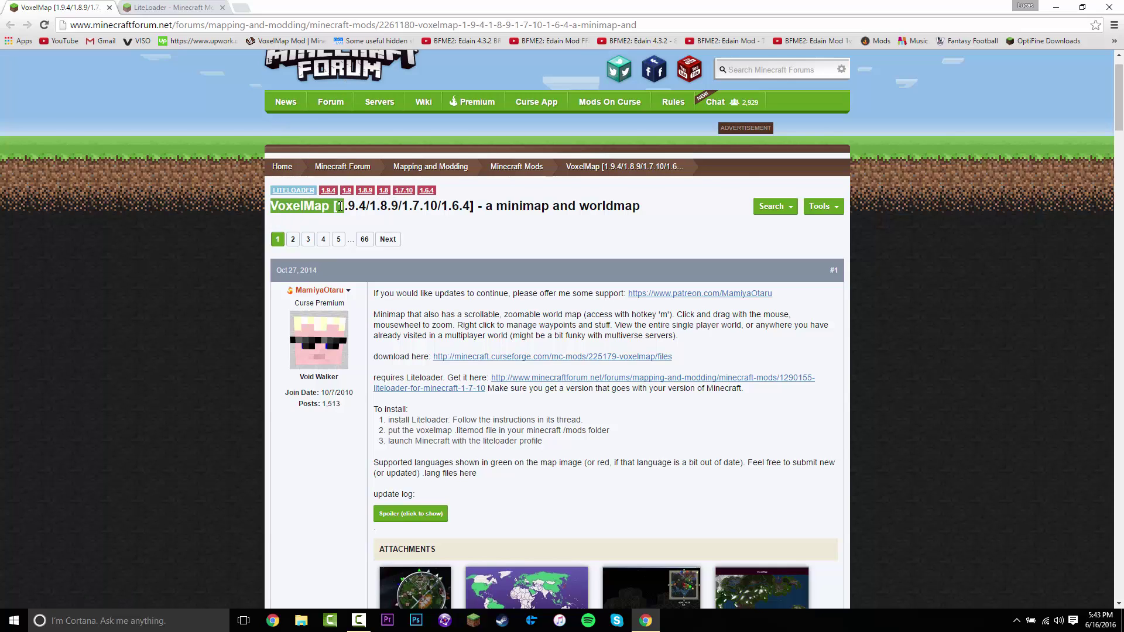
click(329, 206)
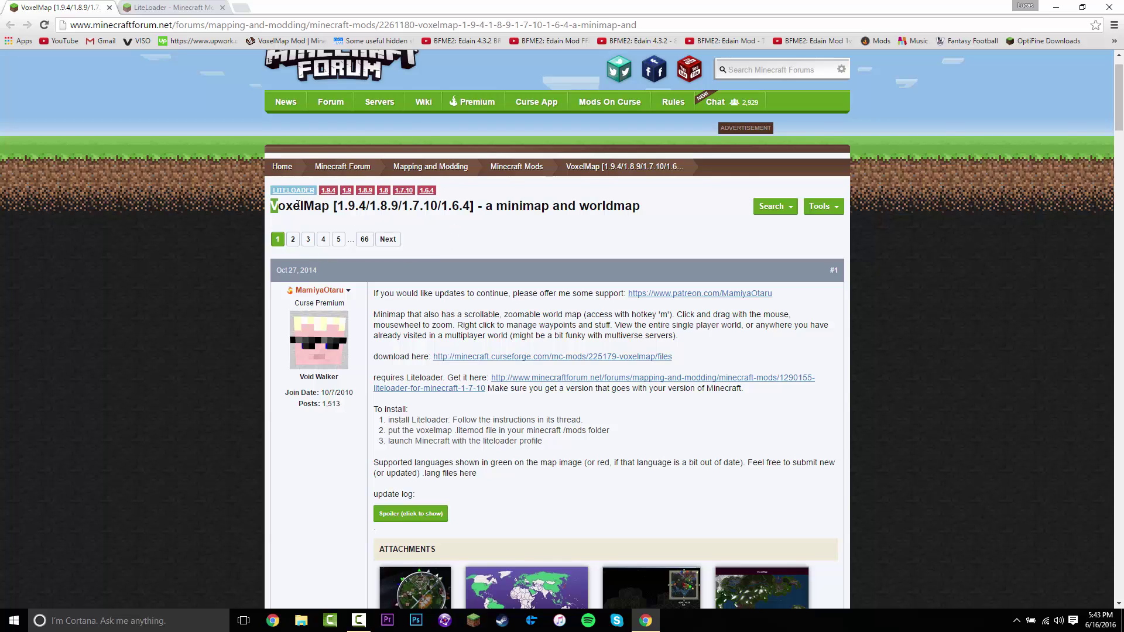
drag(298, 204, 328, 204)
click(327, 203)
scroll(591, 310, down, 1)
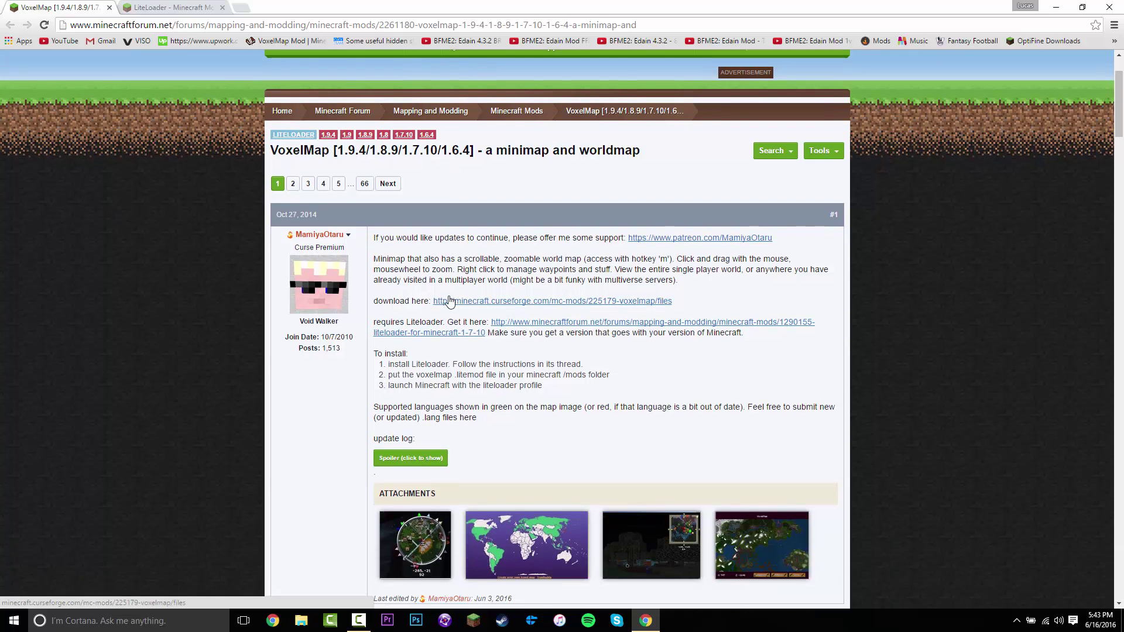
scroll(432, 330, down, 1)
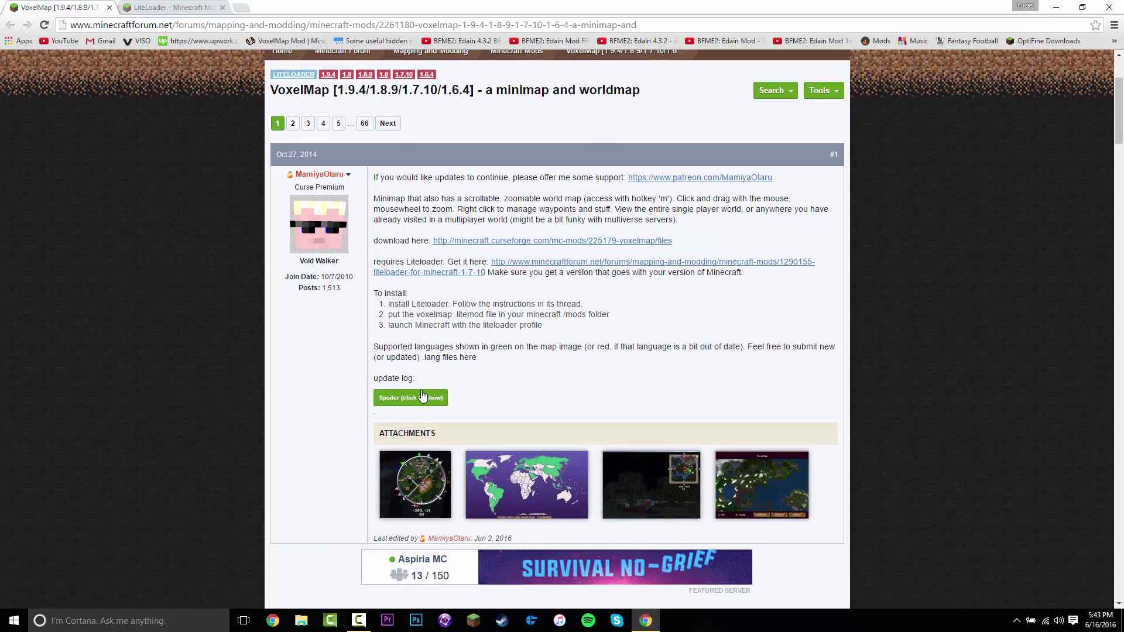
scroll(438, 331, down, 2)
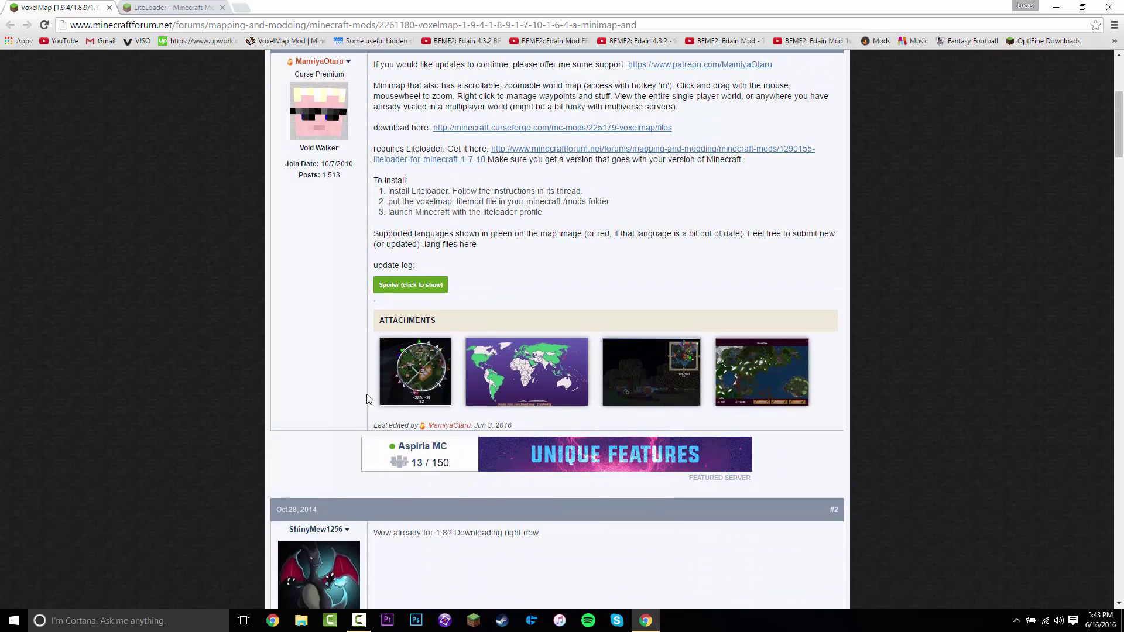
scroll(353, 265, up, 5)
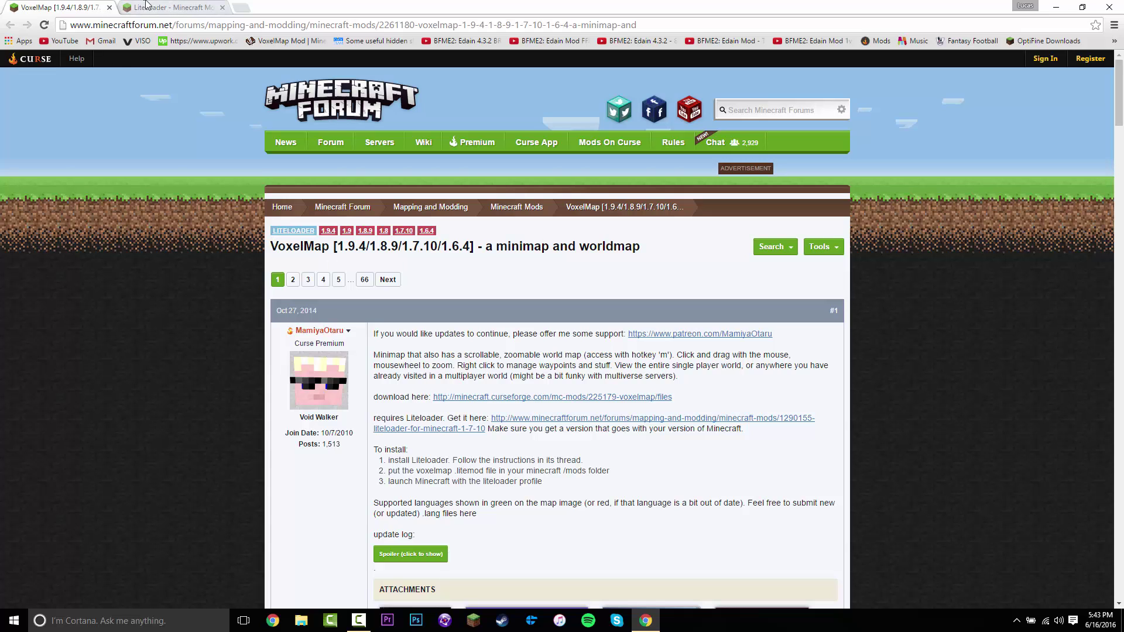
Step: Switch to the LiteLoader thread and scroll through it for reference
click(171, 5)
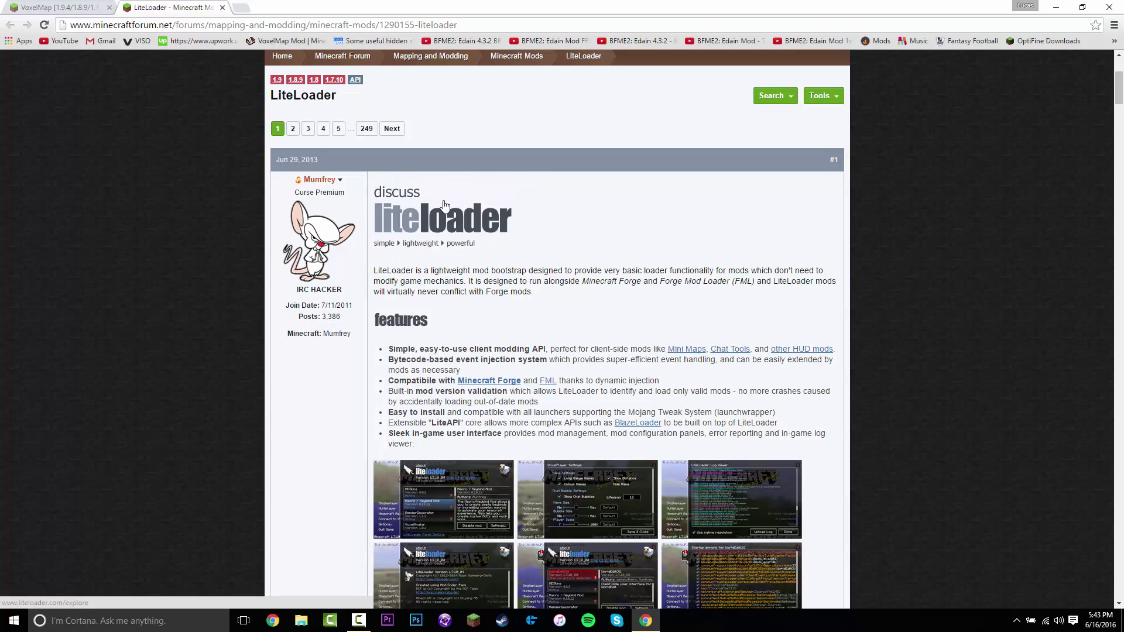
scroll(269, 234, down, 2)
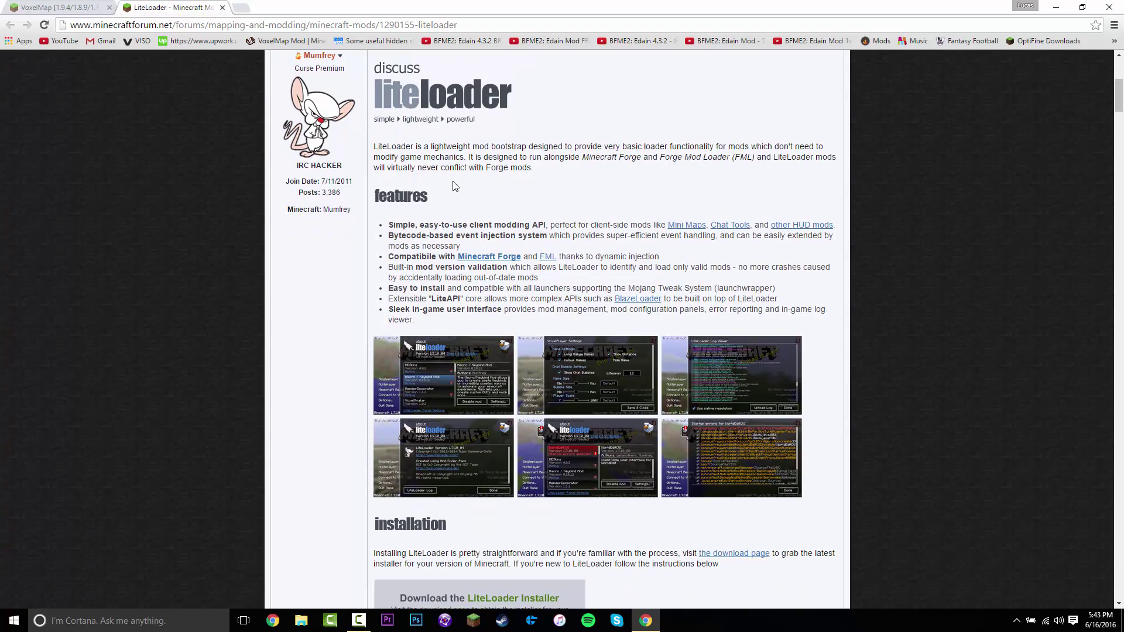
scroll(365, 345, down, 2)
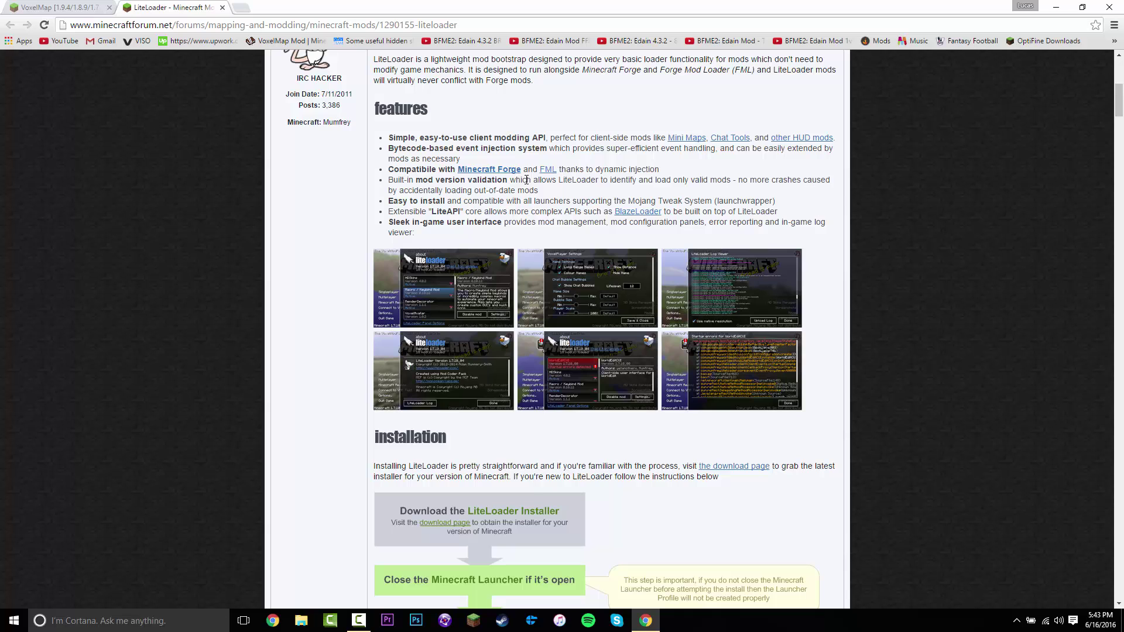
scroll(397, 291, up, 6)
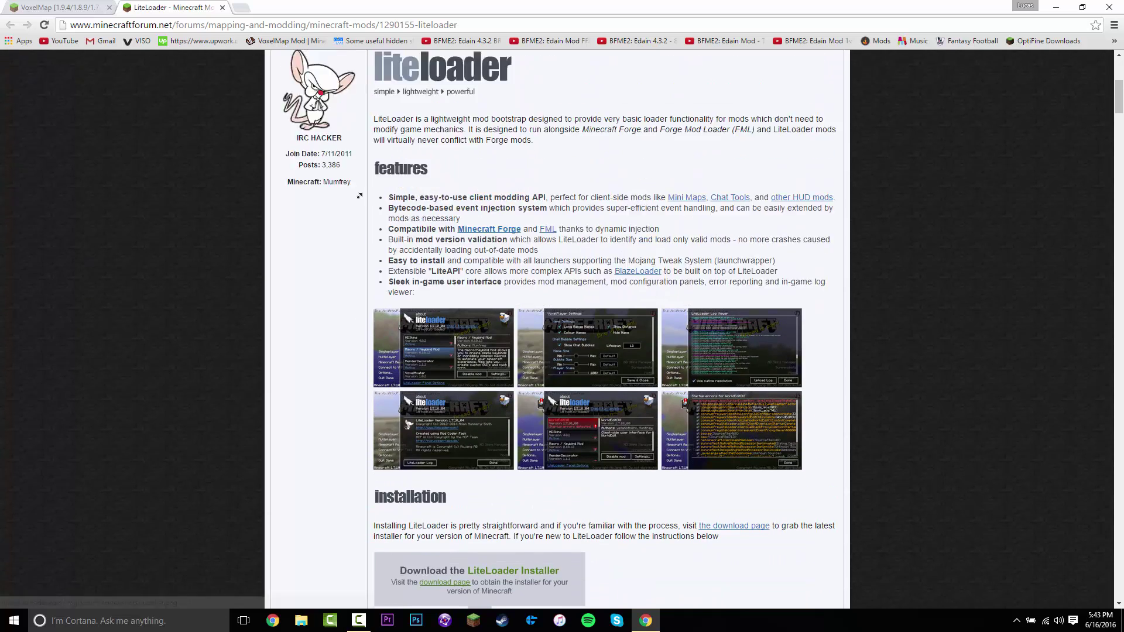
scroll(436, 380, down, 2)
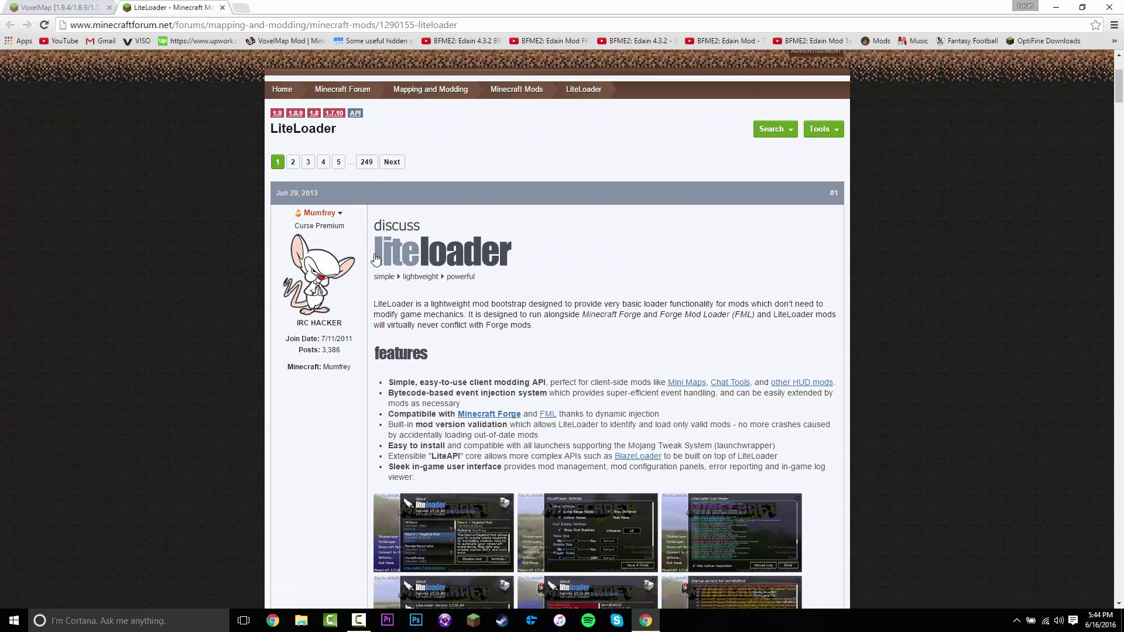
scroll(424, 309, down, 2)
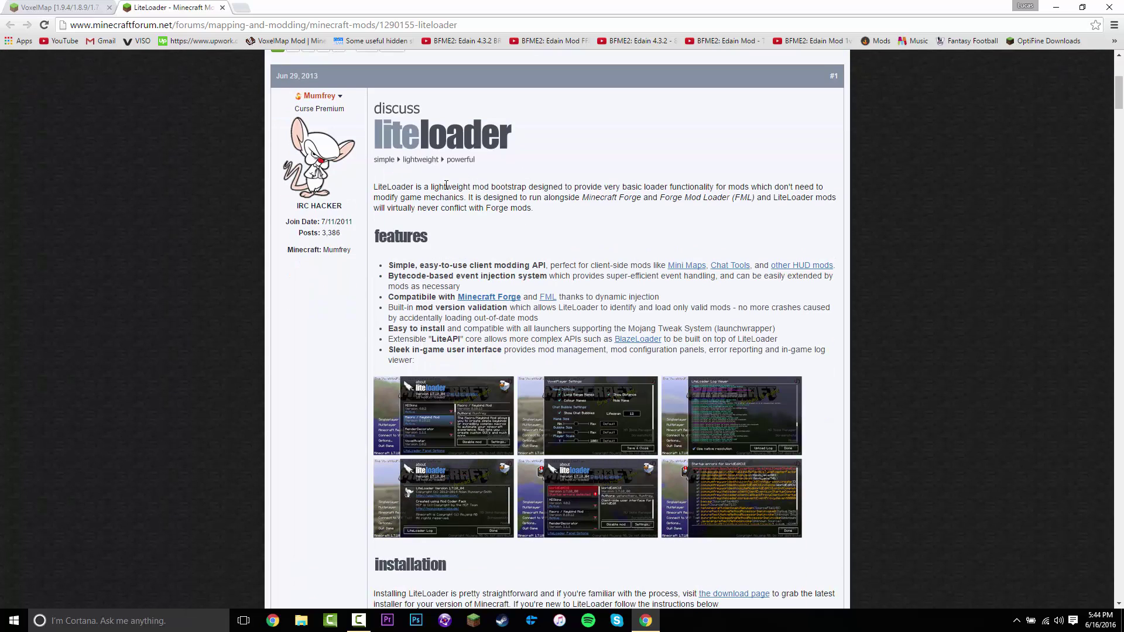
Step: Return to the VoxelMap thread and follow its CurseForge 'download here' link
click(46, 5)
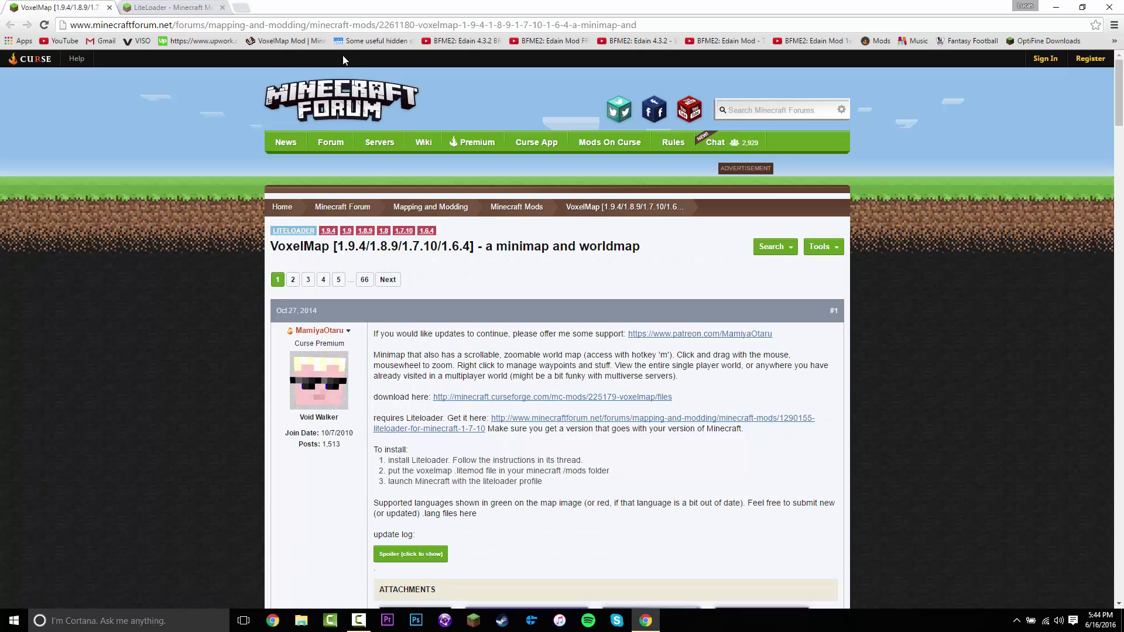
scroll(425, 325, down, 1)
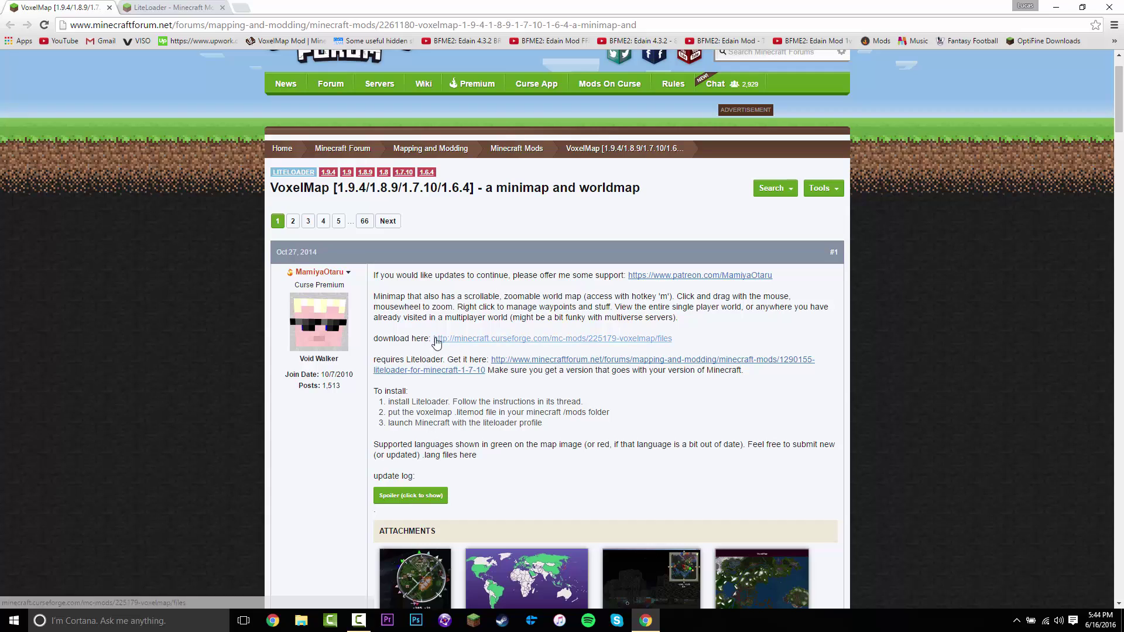
middle_click(428, 310)
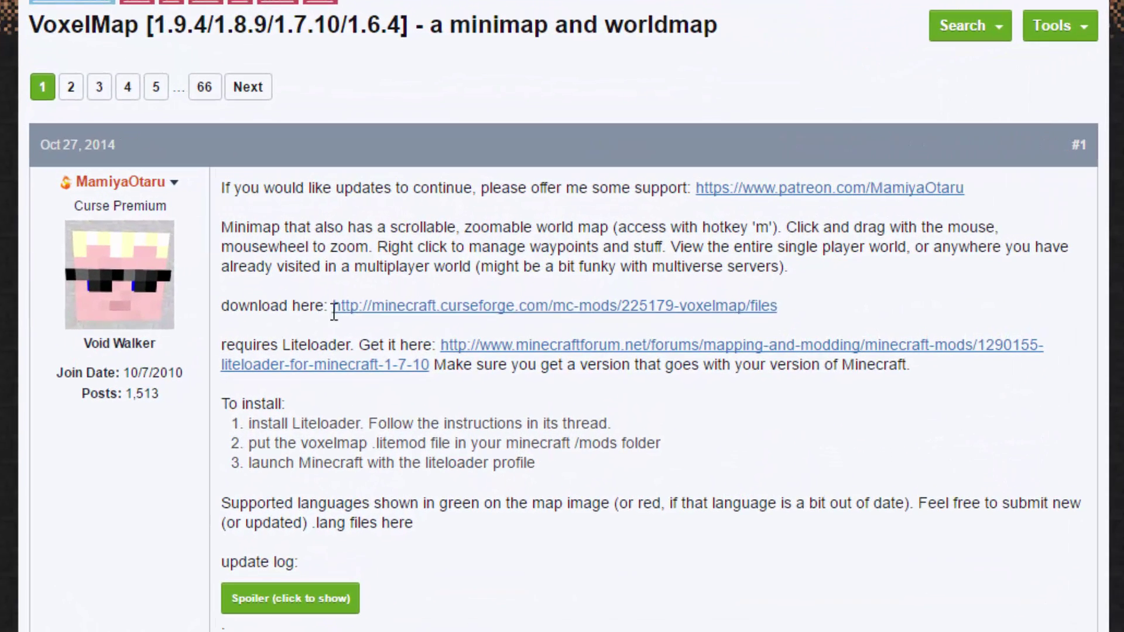
click(436, 310)
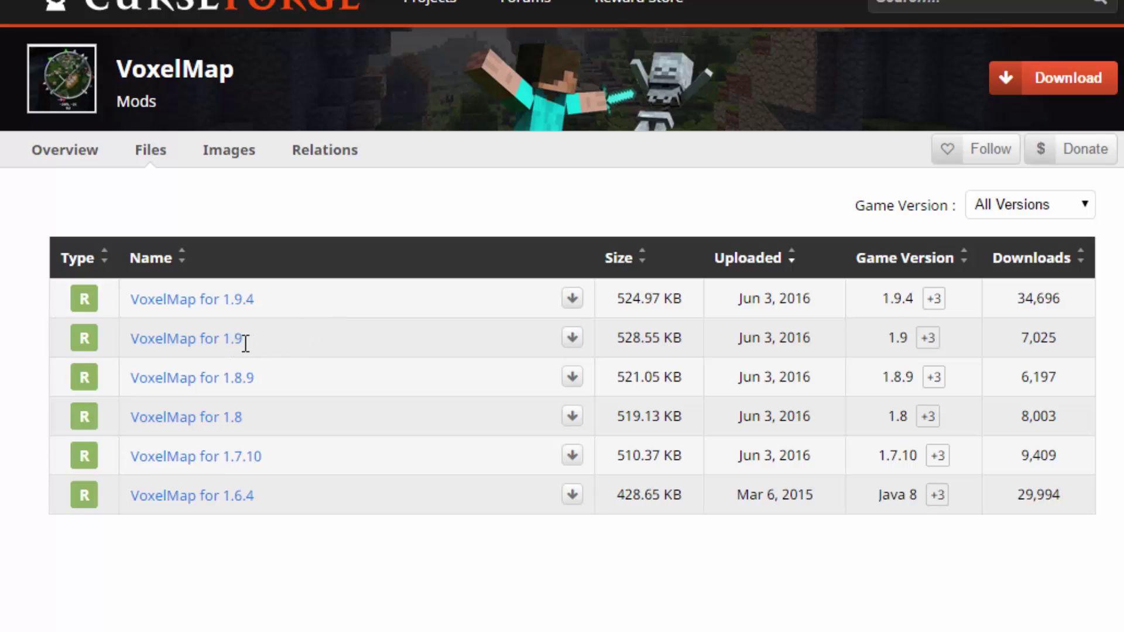
Step: Find the 1.9 build in the files list and download the 'VoxelMap for 1.9' mod file
drag(245, 344, 227, 344)
click(261, 314)
drag(253, 336, 221, 338)
click(291, 351)
click(207, 340)
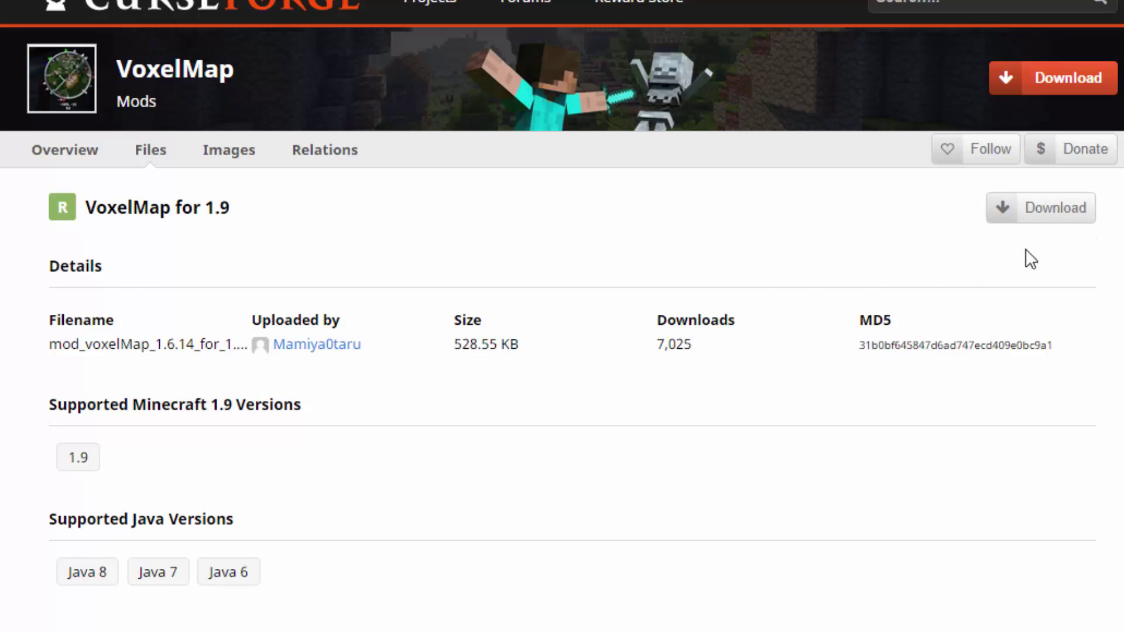
click(1036, 221)
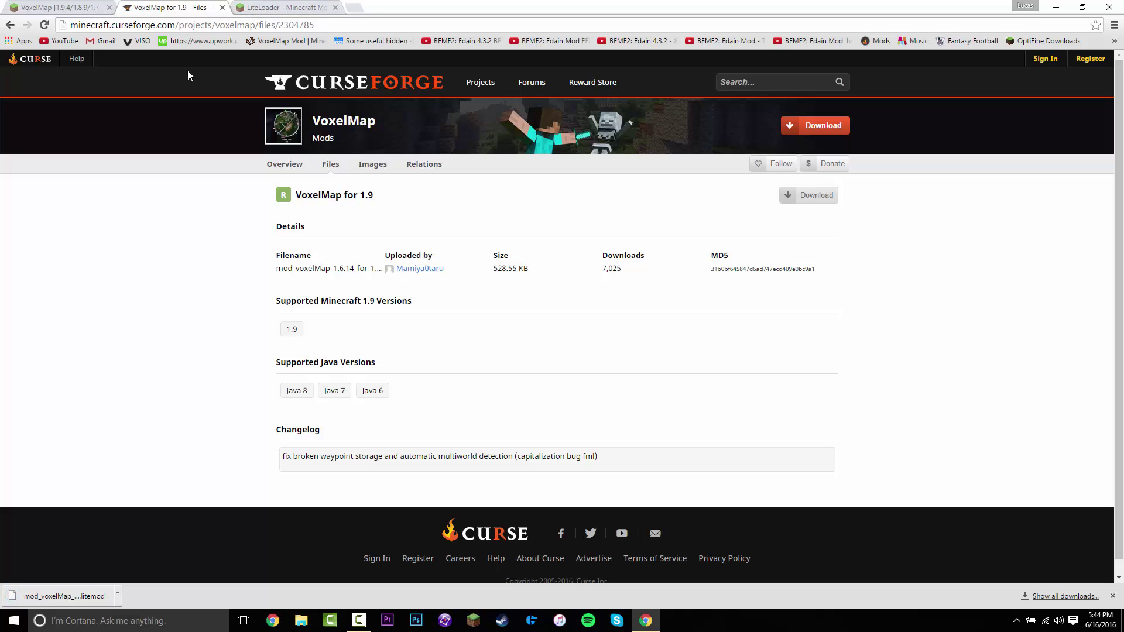
Step: Close the file page, scroll the LiteLoader thread to its download links, and open 'download liteloader releases'
click(222, 8)
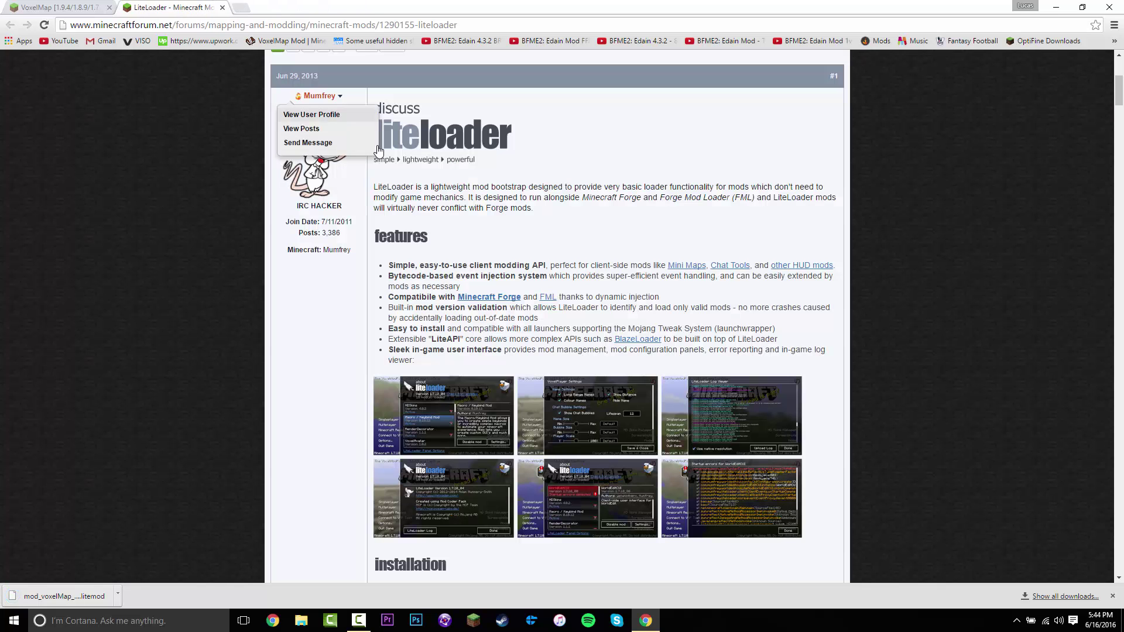
scroll(504, 263, down, 4)
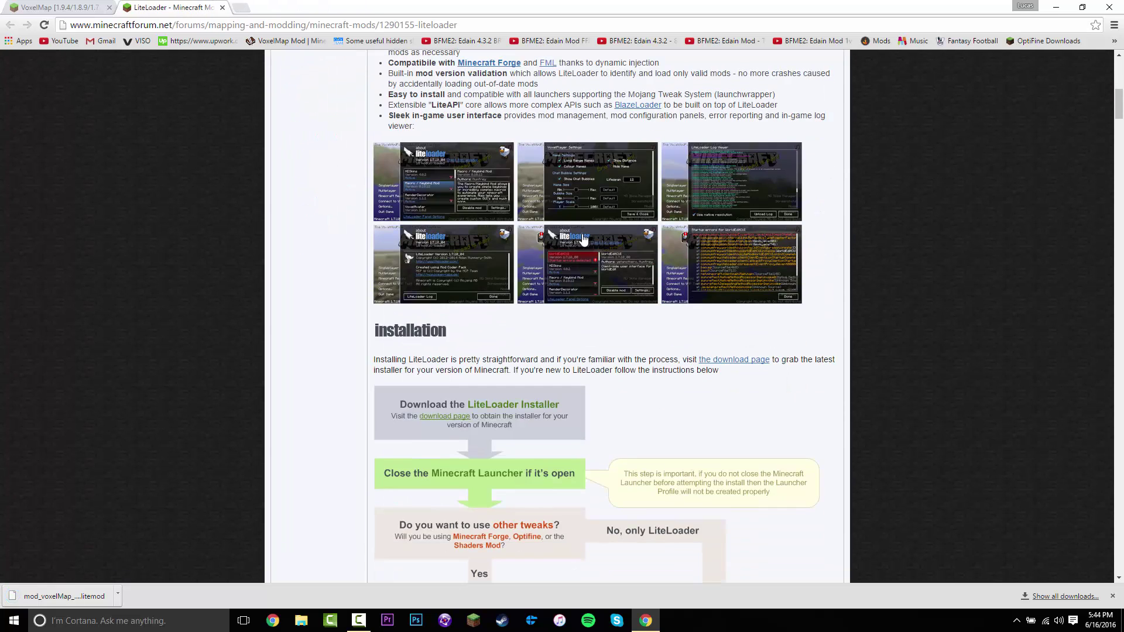
scroll(506, 321, down, 1)
scroll(320, 430, down, 15)
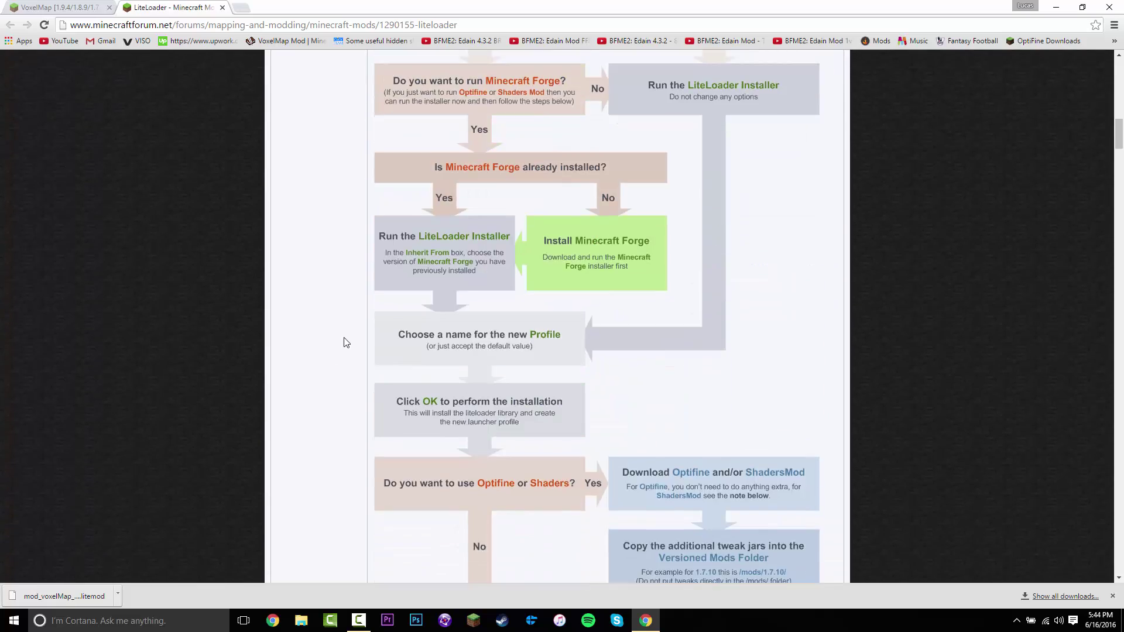
scroll(360, 440, down, 1)
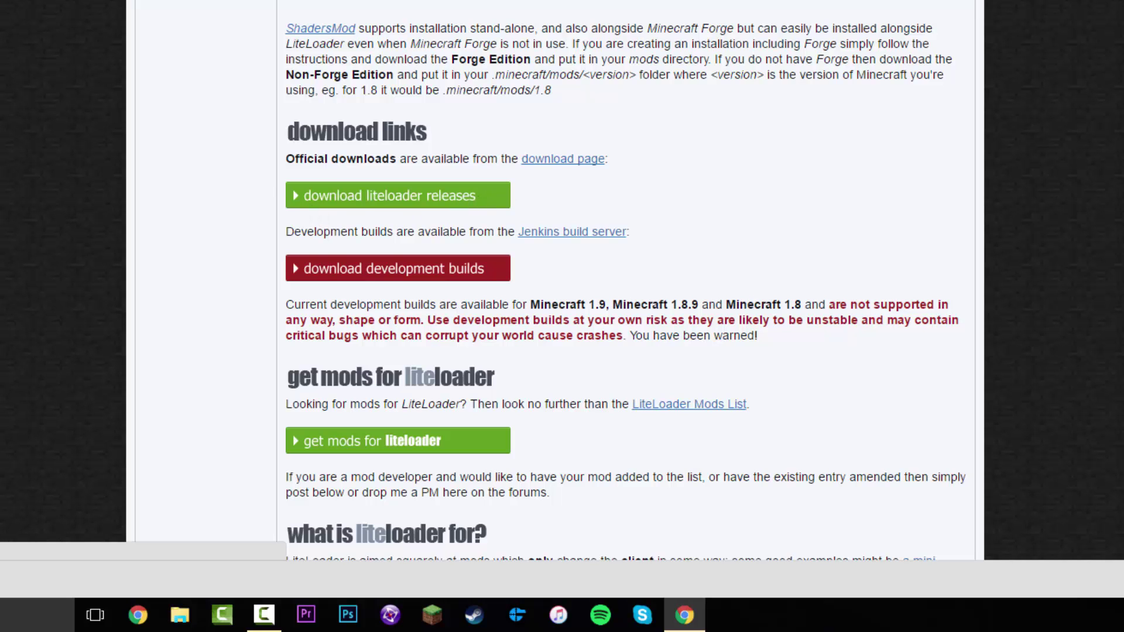
click(398, 205)
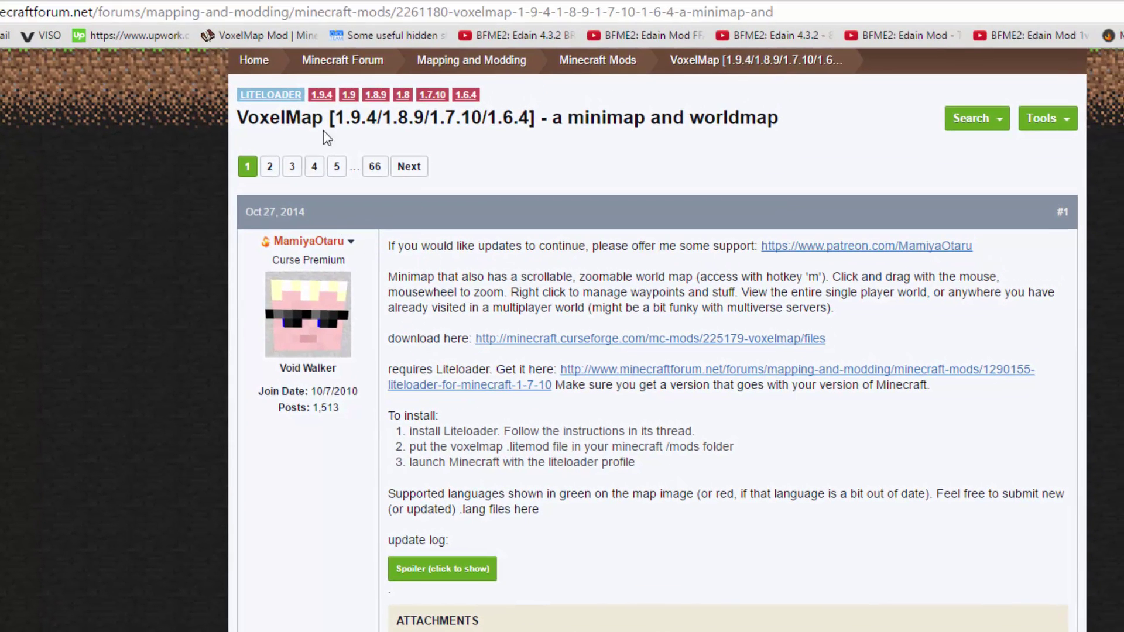
Step: Confirm 1.9 in the VoxelMap title, then download the LiteLoader 1.9 snapshot installer EXE
drag(165, 117, 431, 143)
click(403, 116)
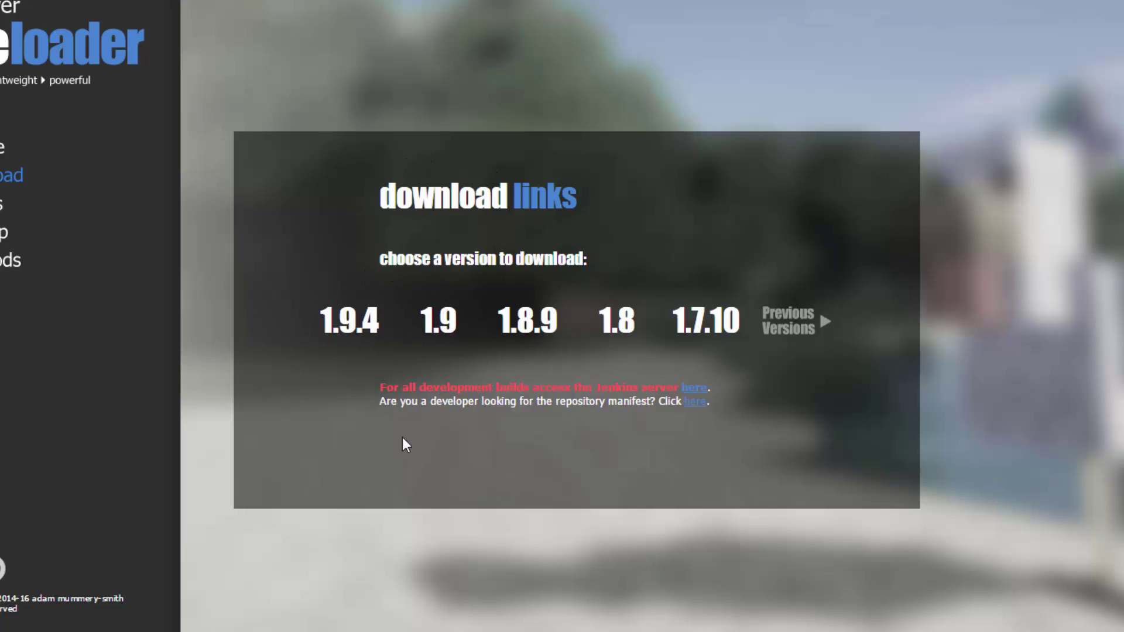
click(424, 327)
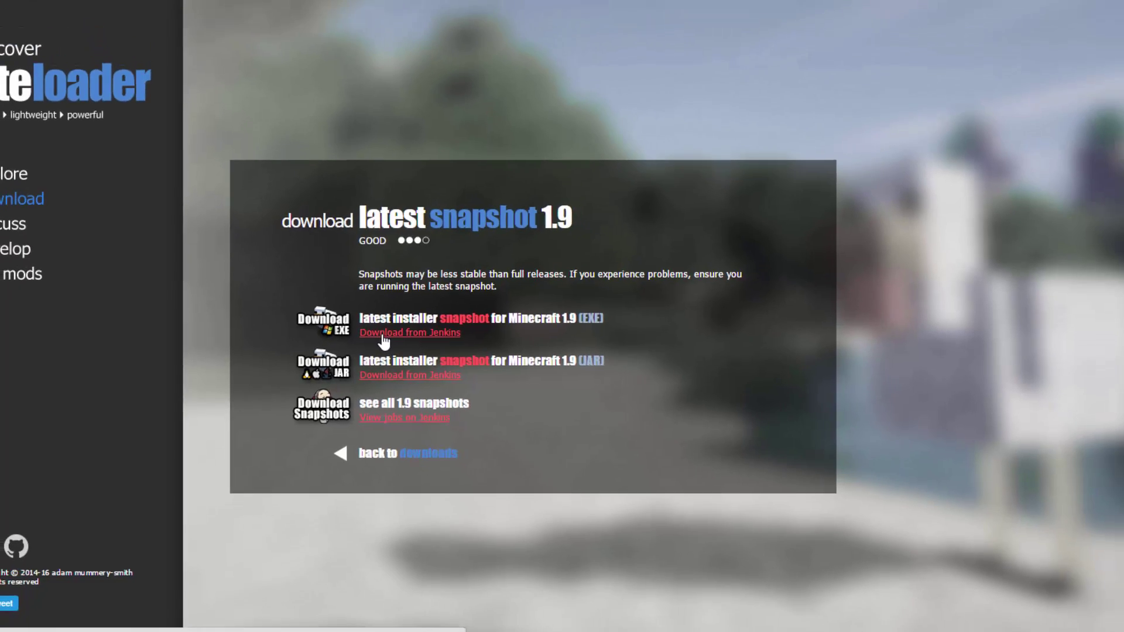
click(384, 341)
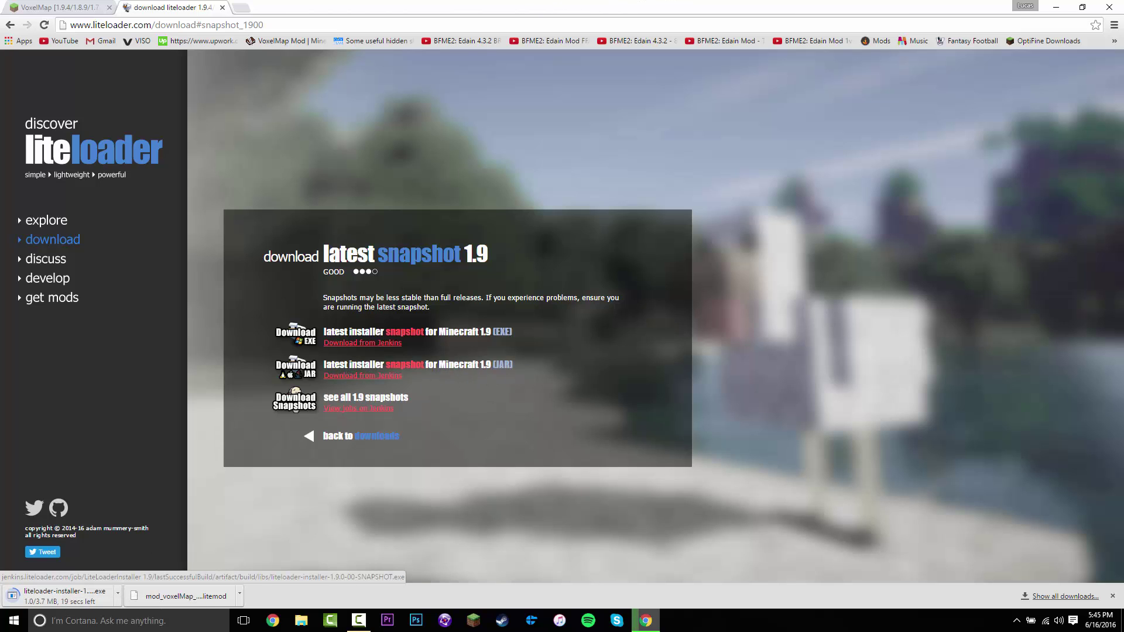
Step: Drag the VoxelMap mod file and LiteLoader installer from the download bar onto the desktop
key(super+Left)
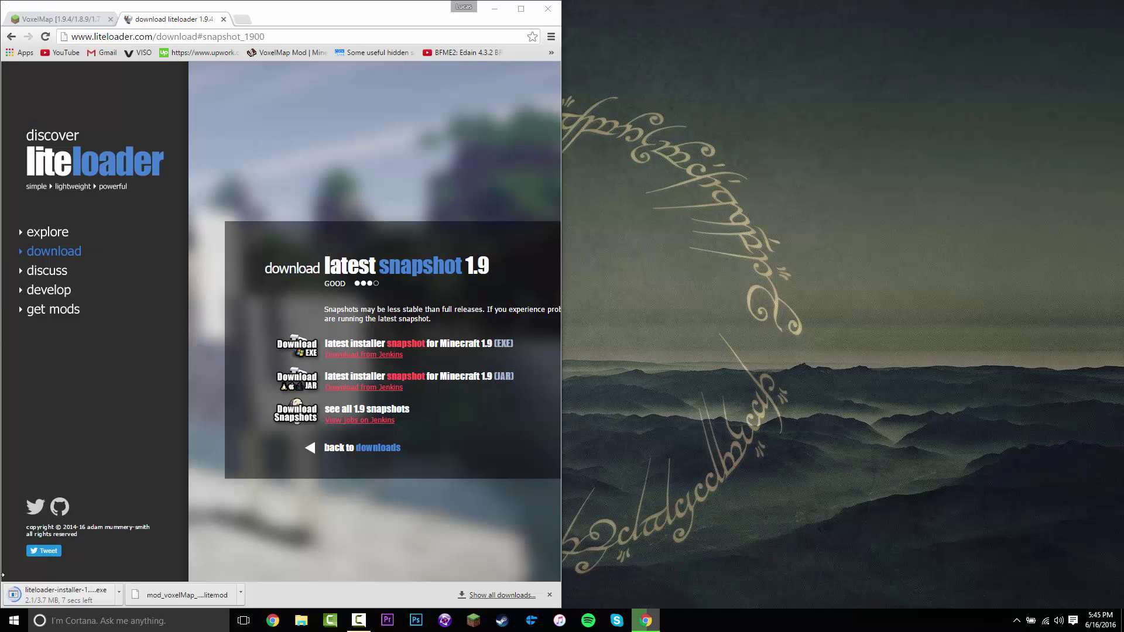
drag(144, 597, 687, 183)
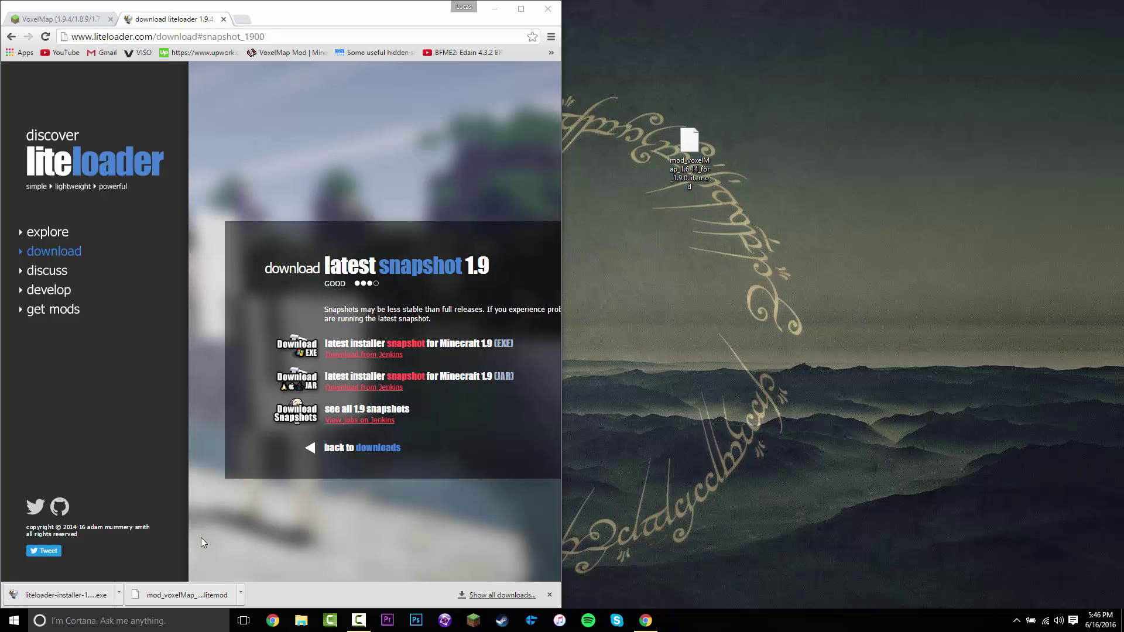
drag(54, 596, 698, 191)
drag(784, 100, 593, 374)
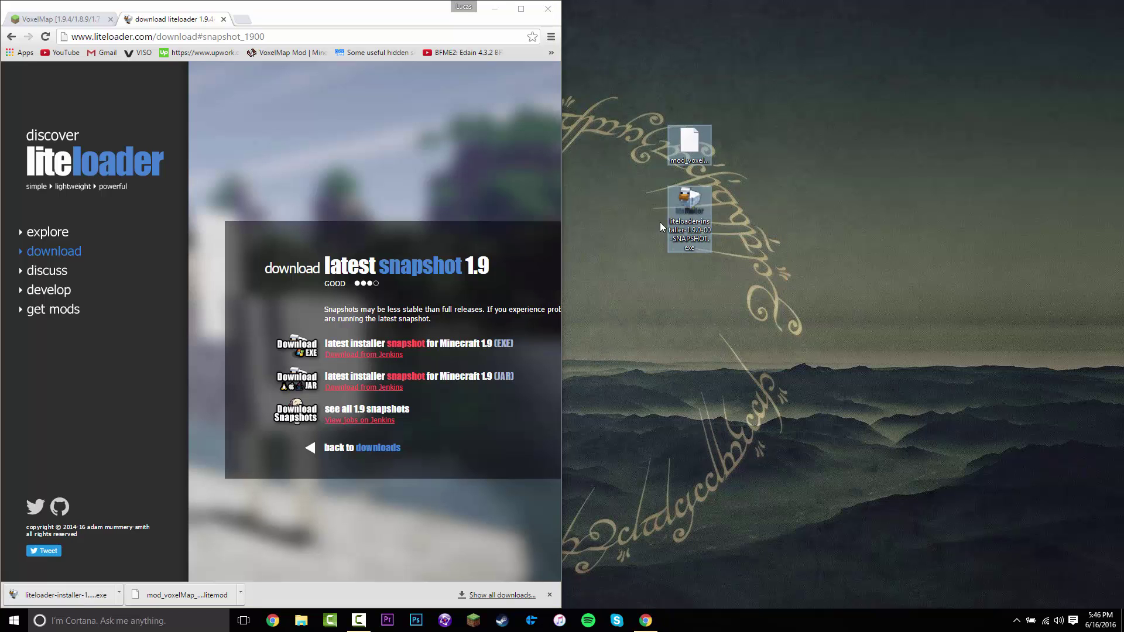
drag(684, 137, 680, 254)
click(728, 303)
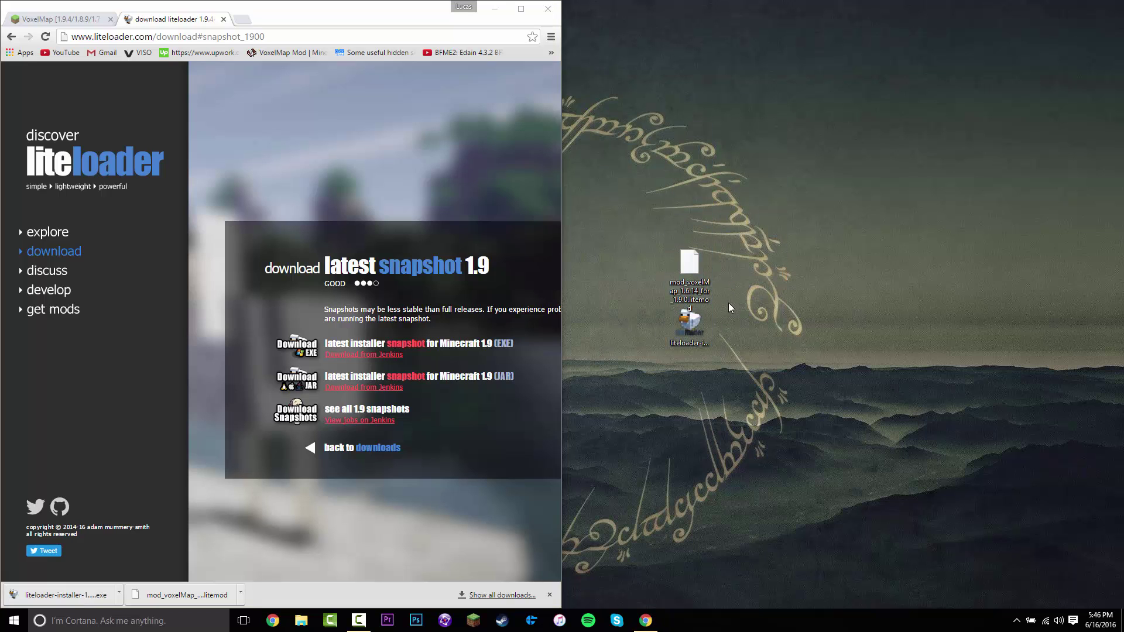
Step: Close the browser, tidy the two files on the desktop, and launch the LiteLoader installer
drag(283, 12, 347, 108)
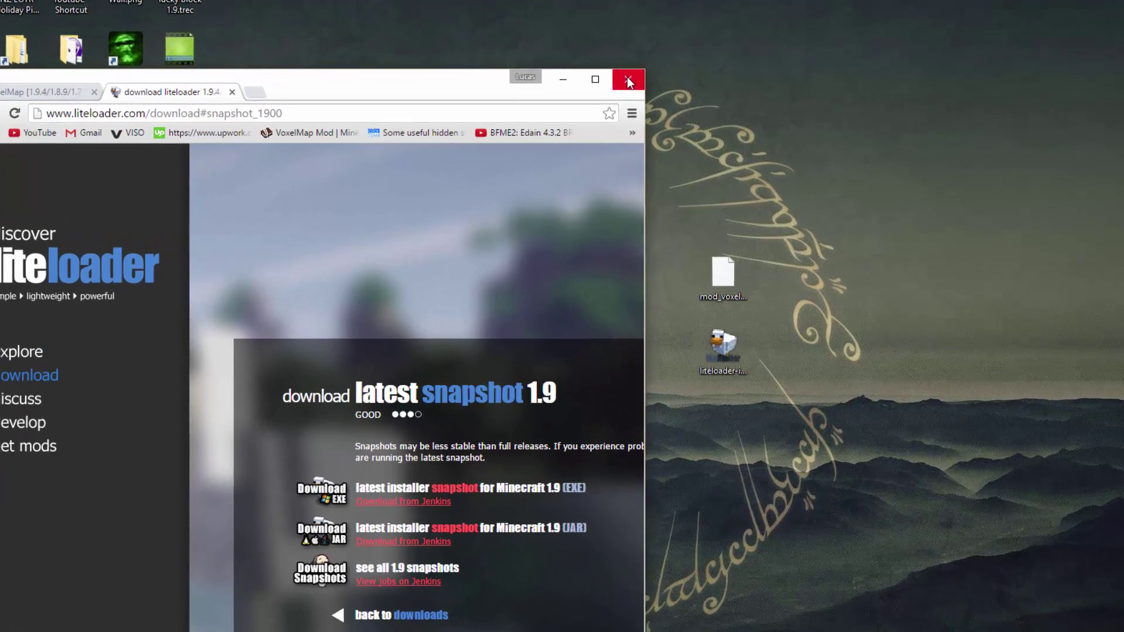
click(612, 105)
drag(780, 189, 690, 279)
drag(768, 311, 567, 218)
click(593, 319)
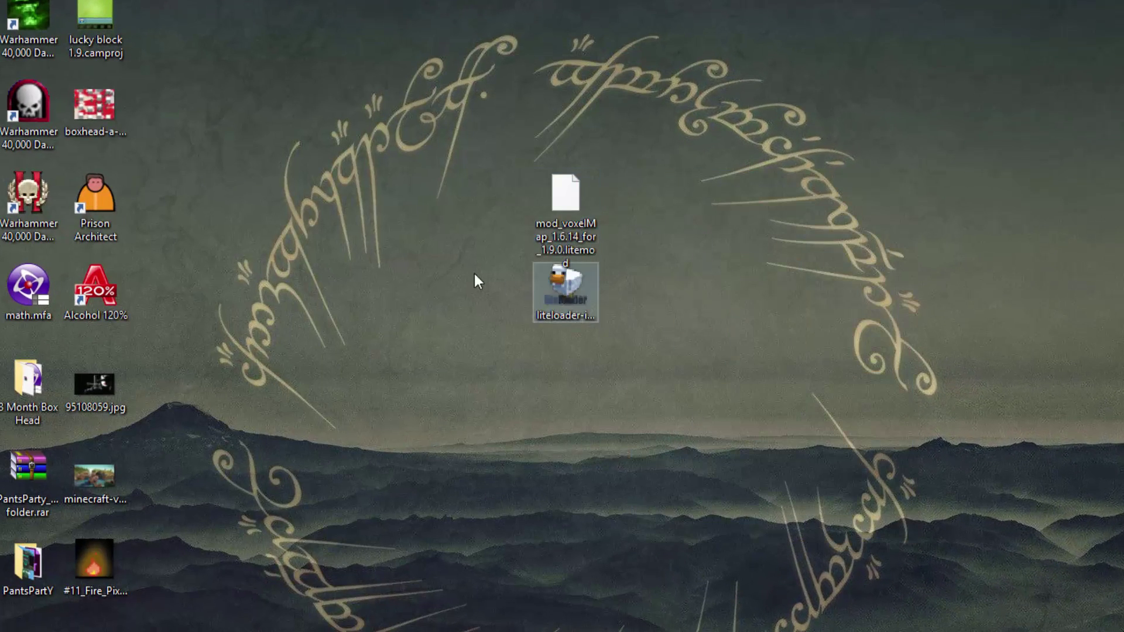
drag(476, 275, 566, 309)
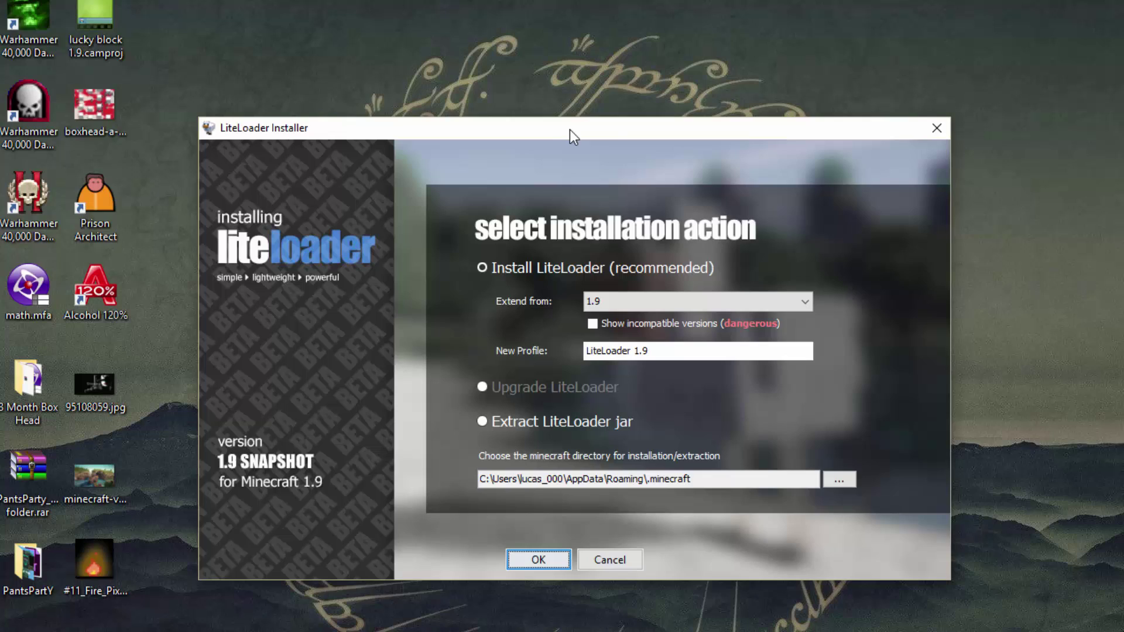
drag(571, 136, 734, 74)
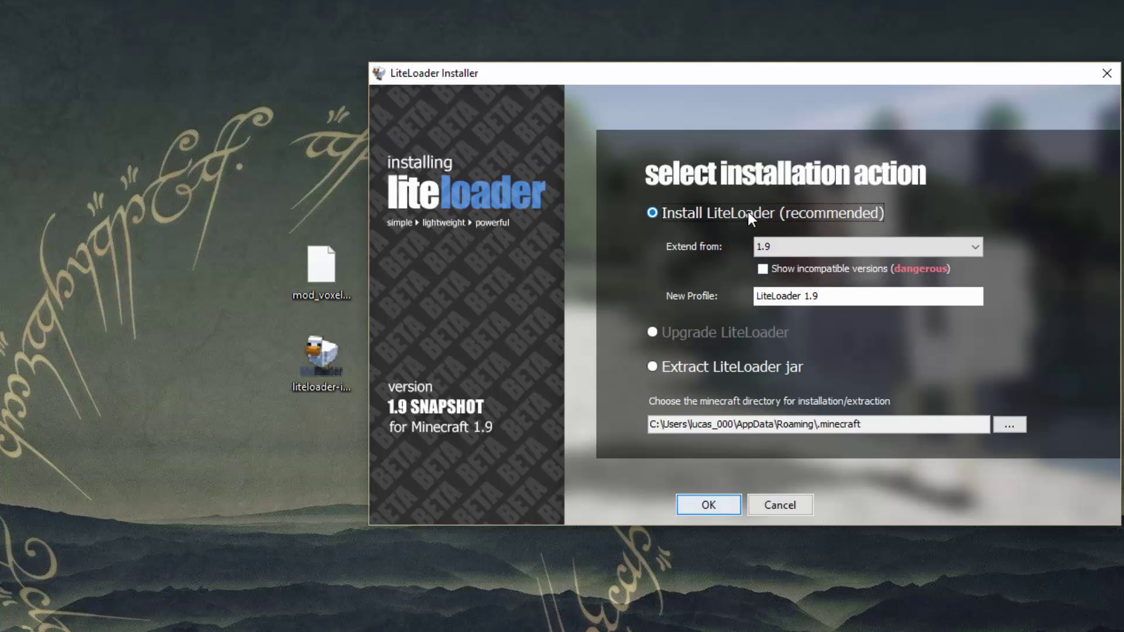
Step: Keep 1.9 as the Extend-from version and install LiteLoader into the 'LiteLoader 1.9' profile
click(785, 245)
click(777, 263)
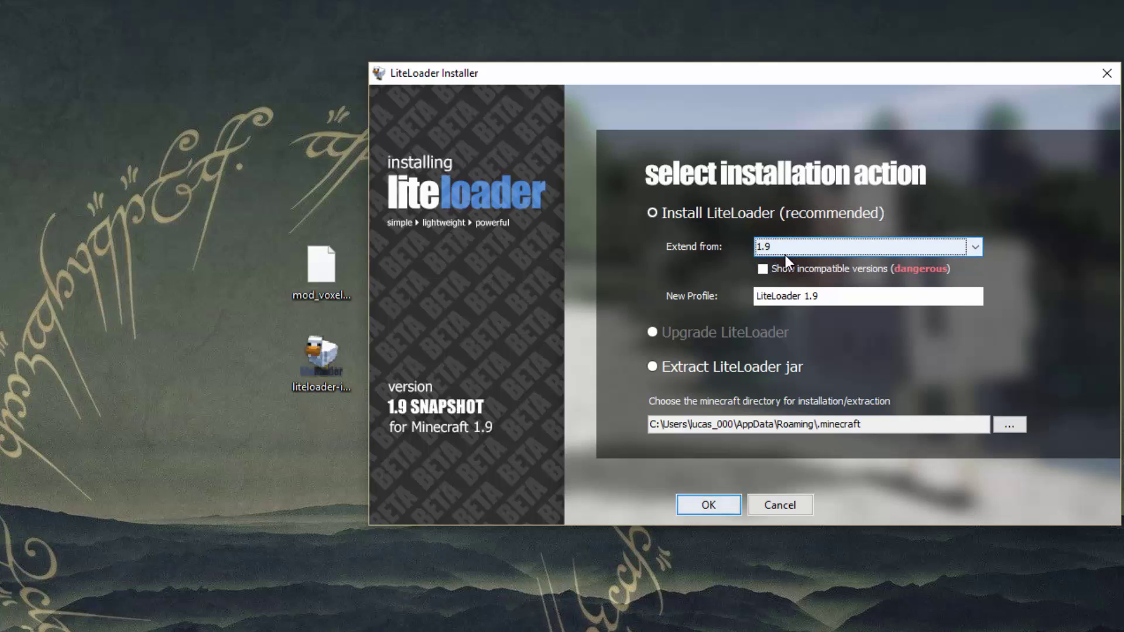
drag(212, 299, 571, 615)
click(579, 609)
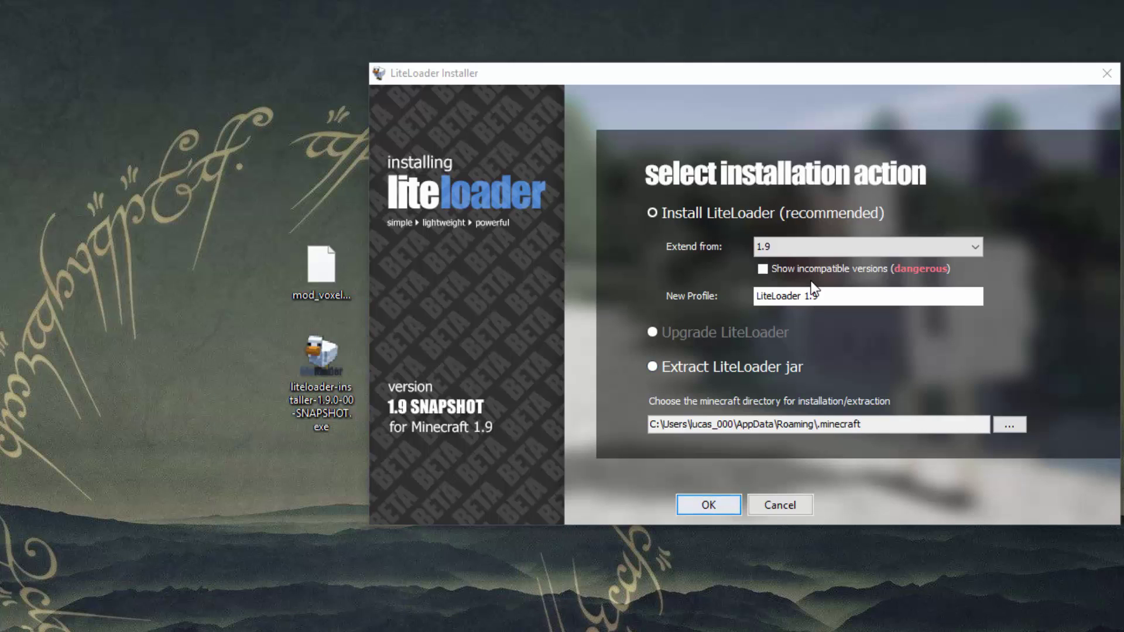
click(776, 244)
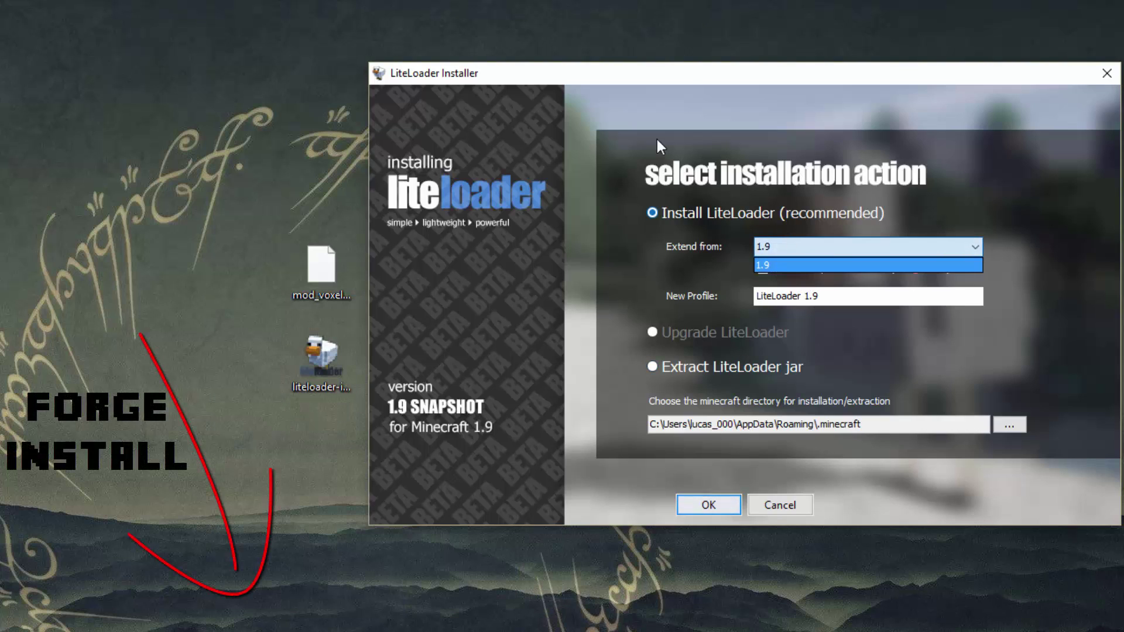
click(686, 249)
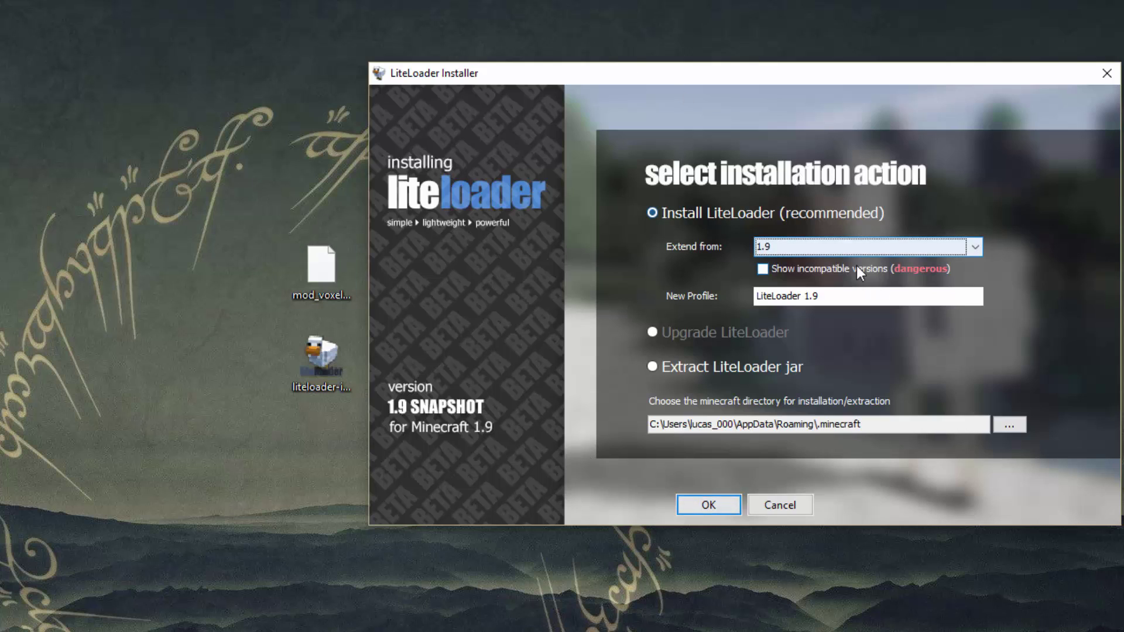
click(767, 246)
click(768, 266)
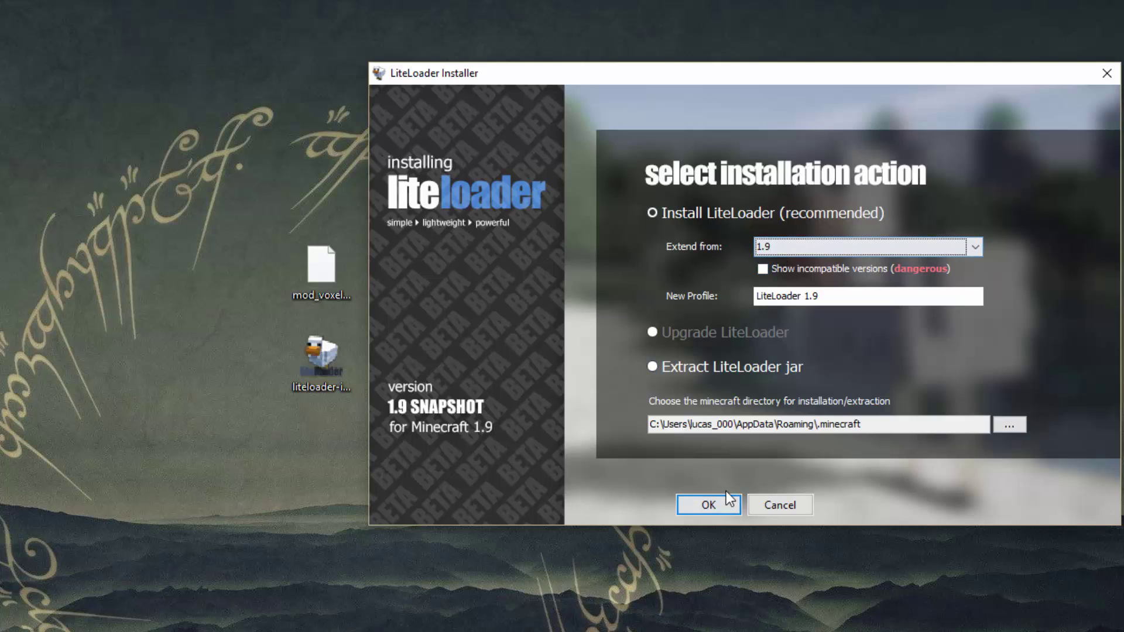
click(708, 505)
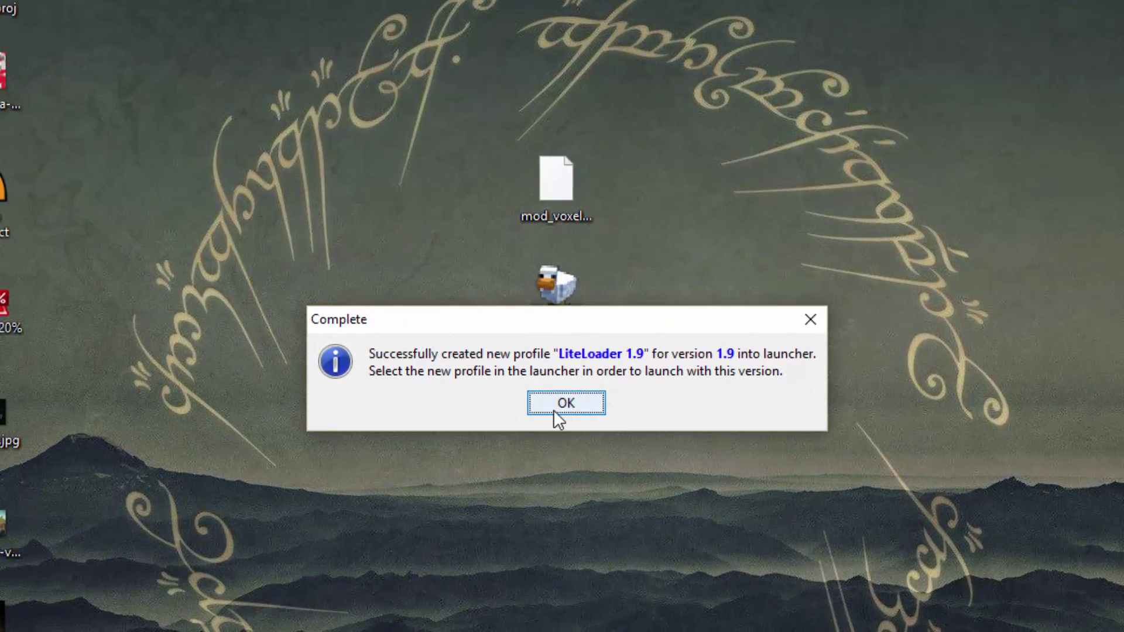
Step: Dismiss the installation complete message and drag the LiteLoader installer into the Recycle Bin
click(555, 404)
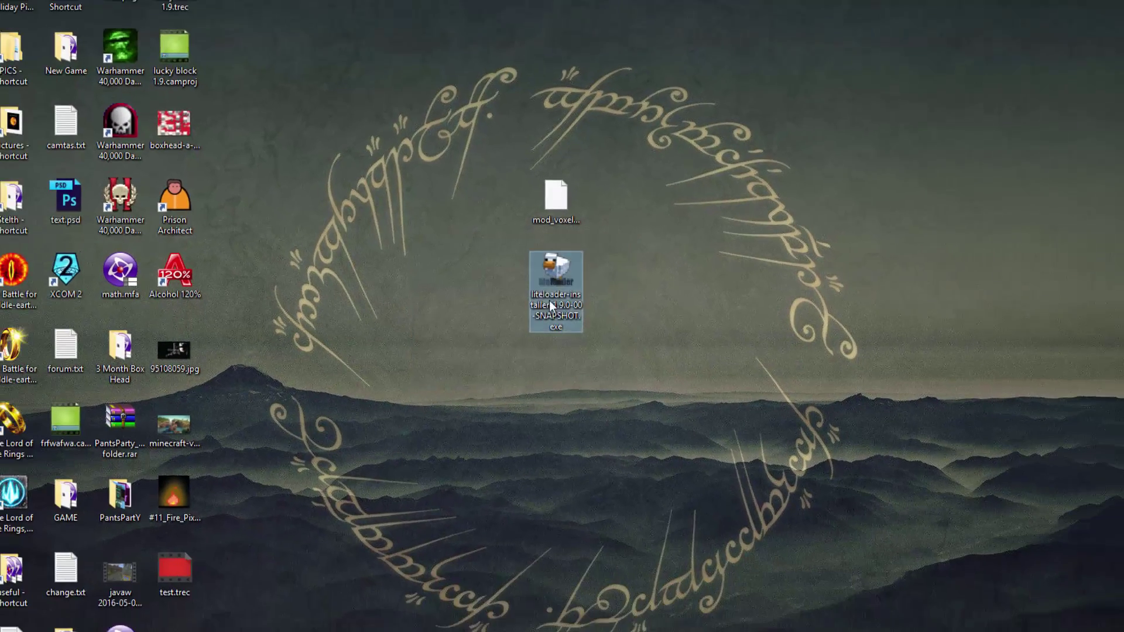
drag(550, 306, 23, 25)
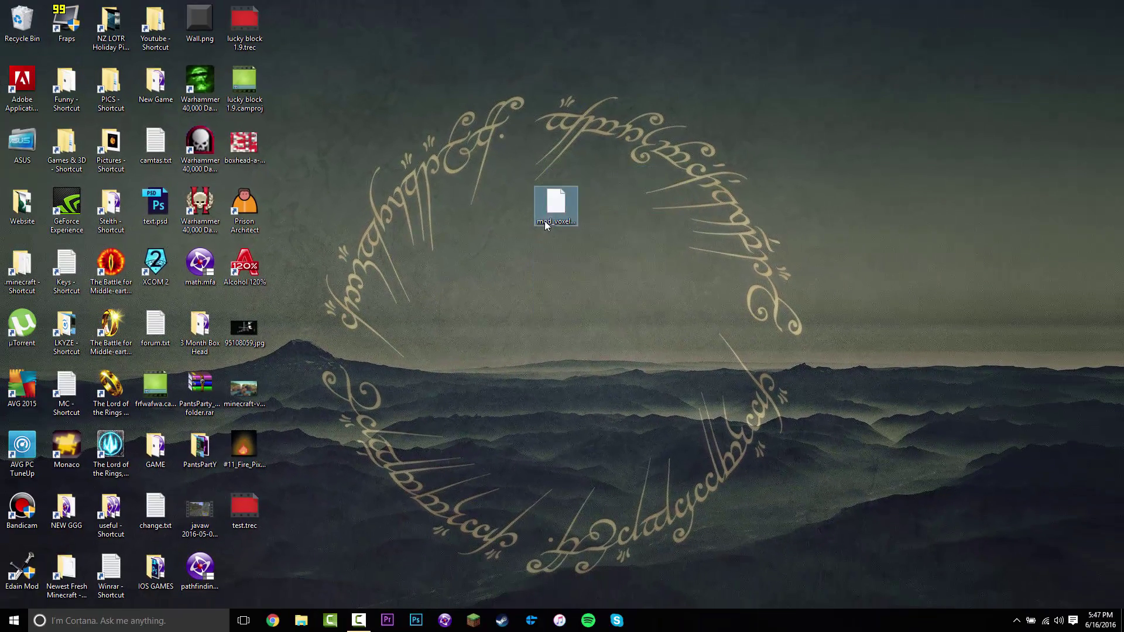
drag(545, 225, 501, 286)
key(F2)
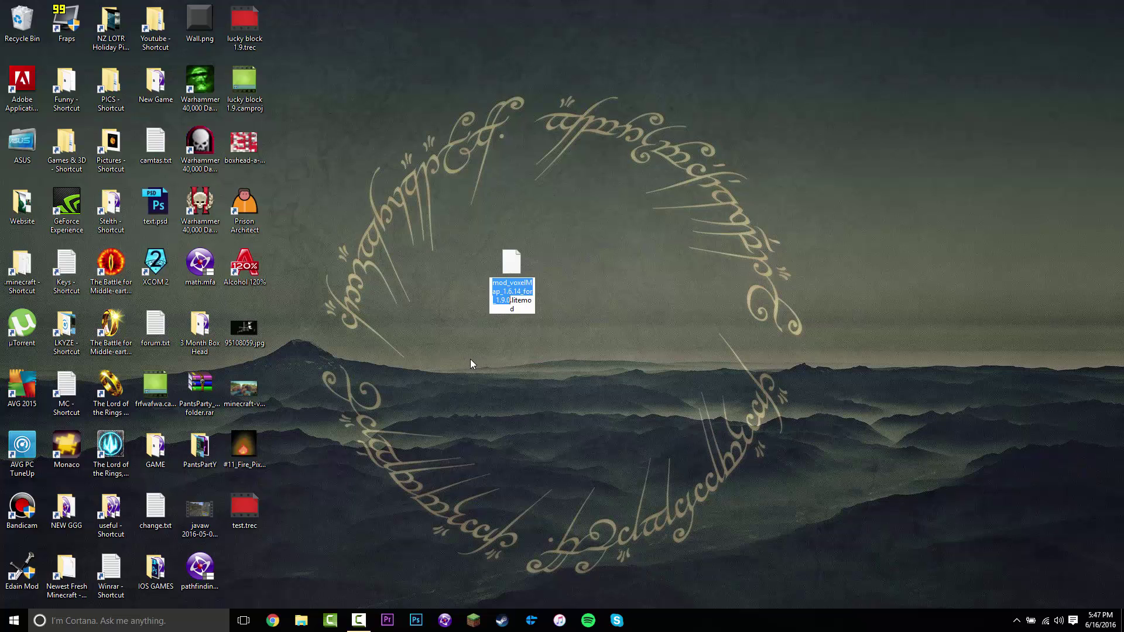
Step: Run %appdata% from the Run box to open the Roaming folder
key(super+r)
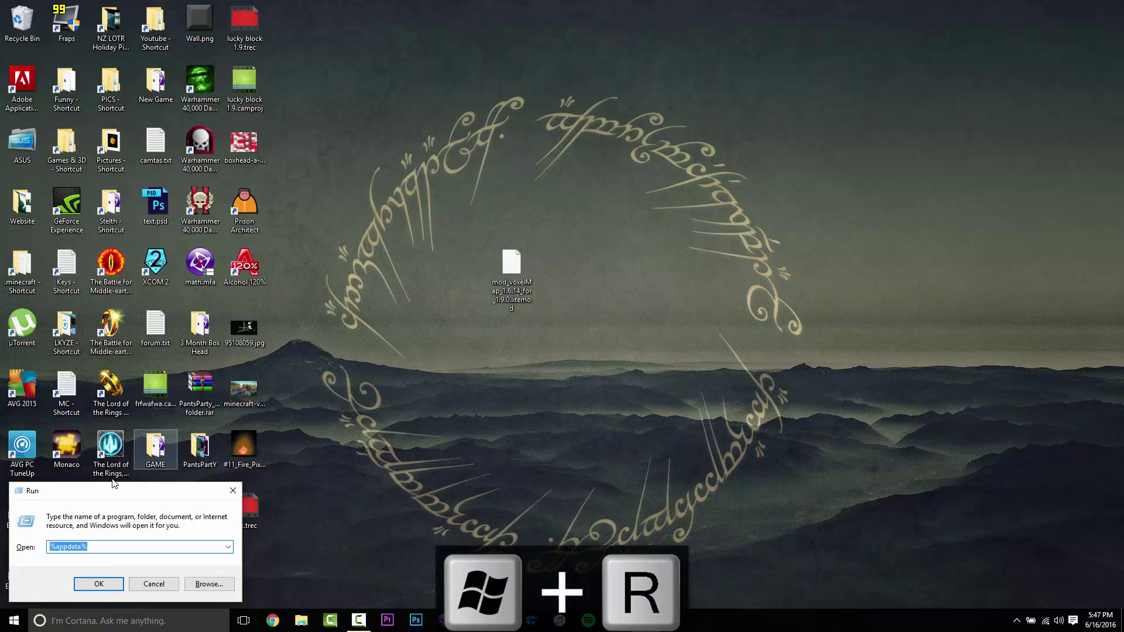
drag(73, 494, 614, 226)
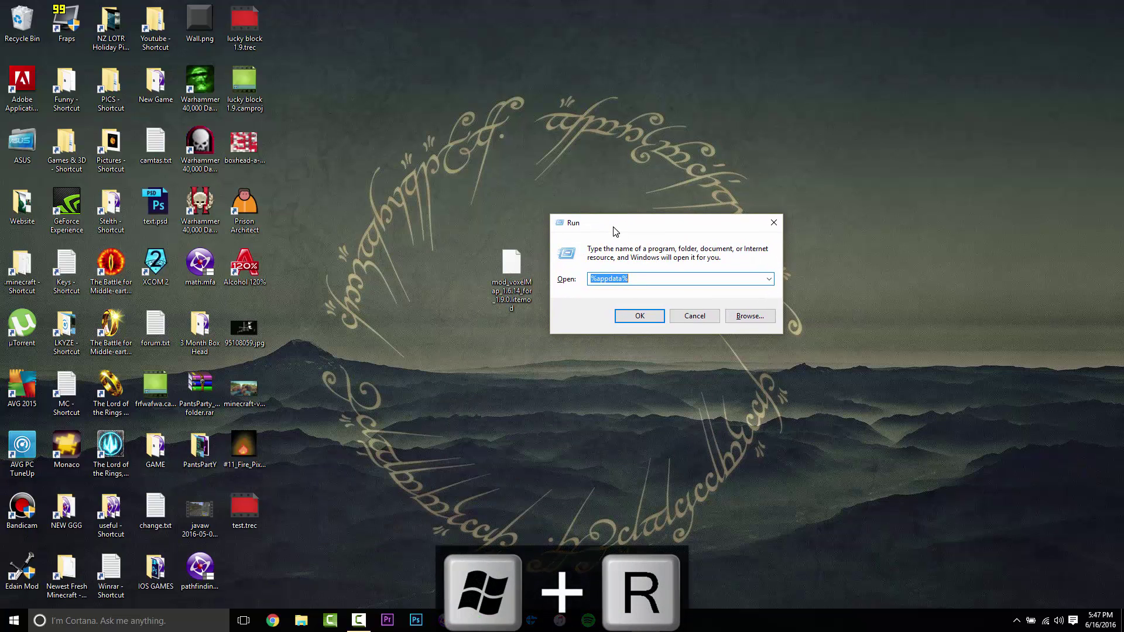
click(644, 278)
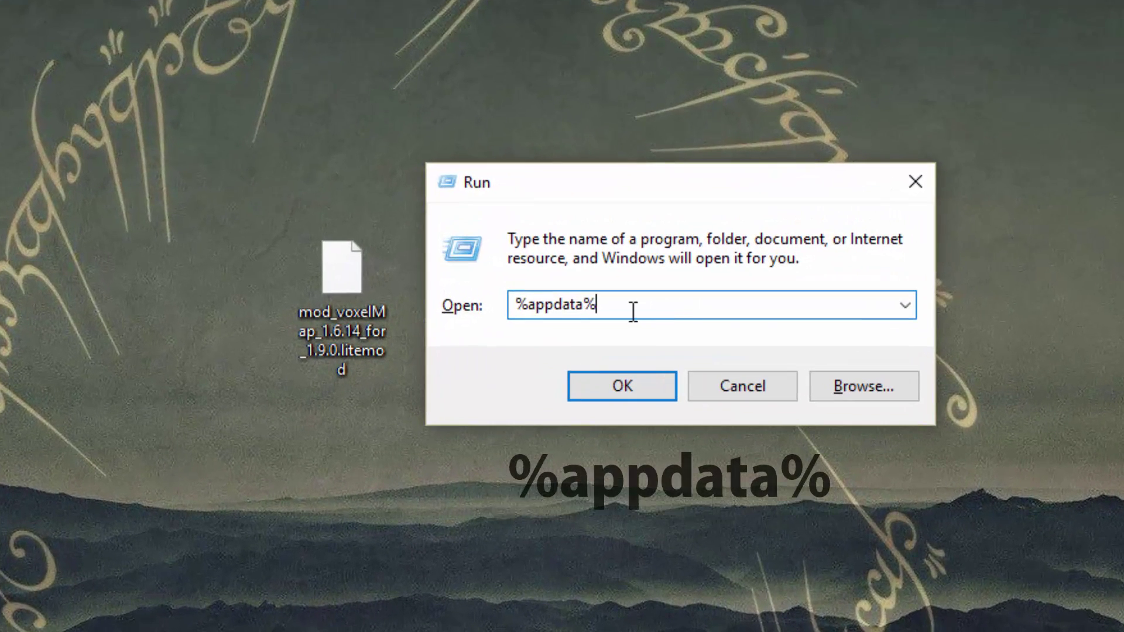
key(ctrl+a)
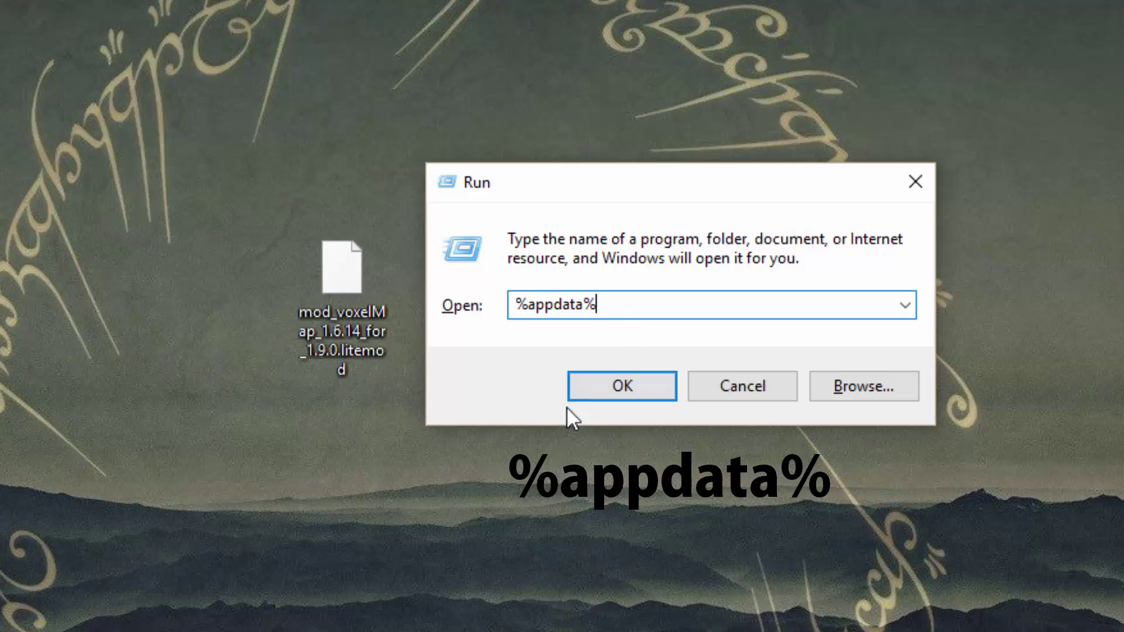
click(637, 394)
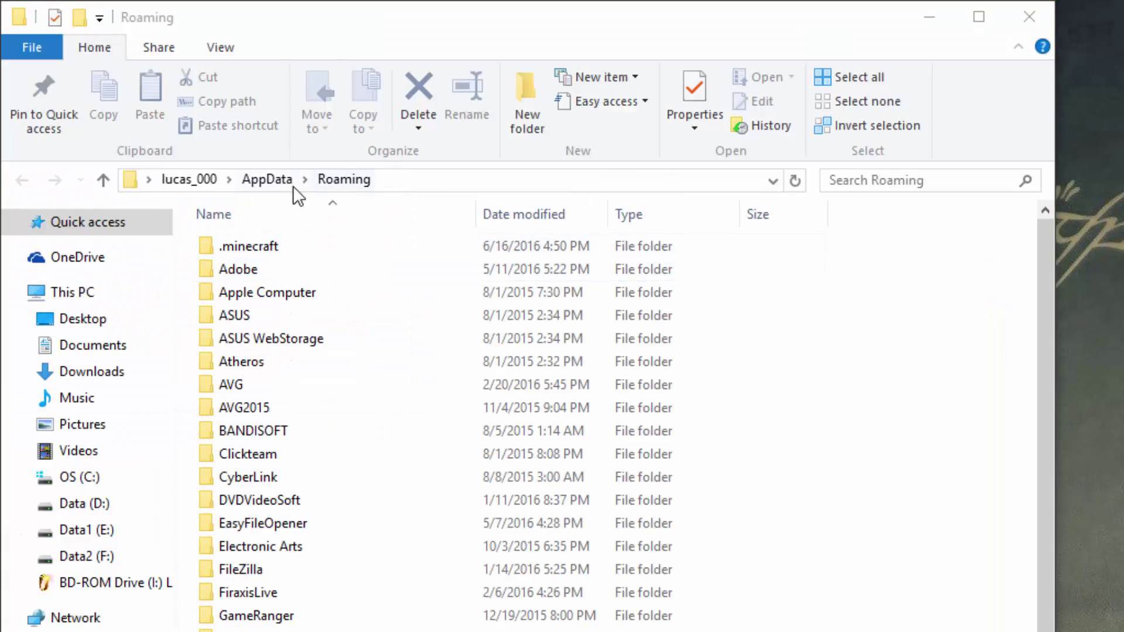
Step: Open .minecraft, create a new folder named mods inside it, and open it
click(260, 246)
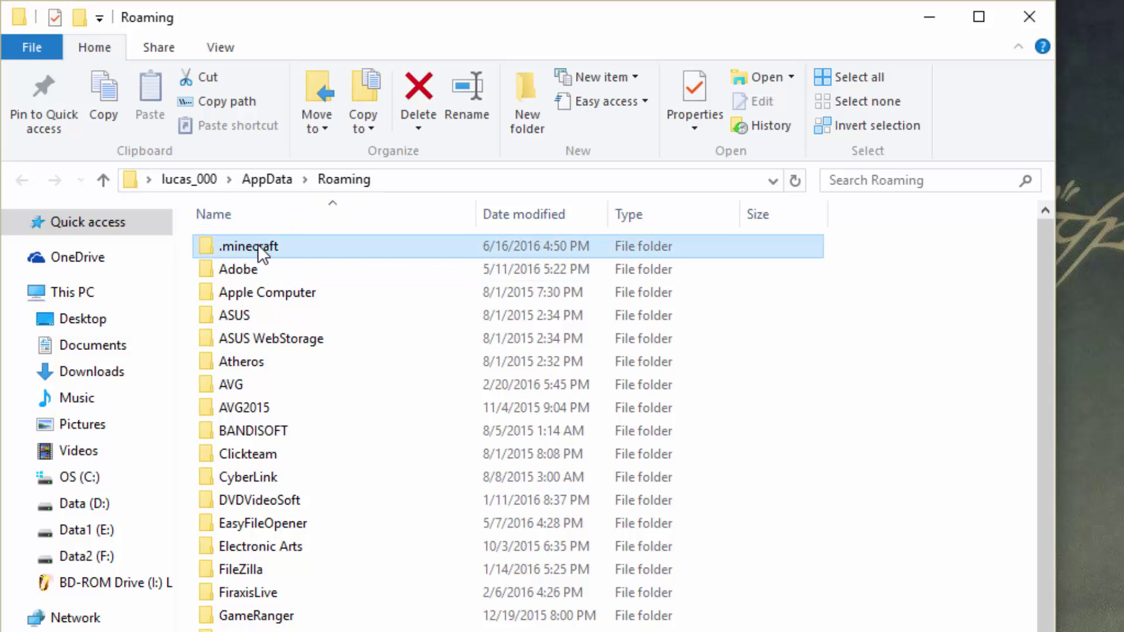
scroll(351, 363, down, 1)
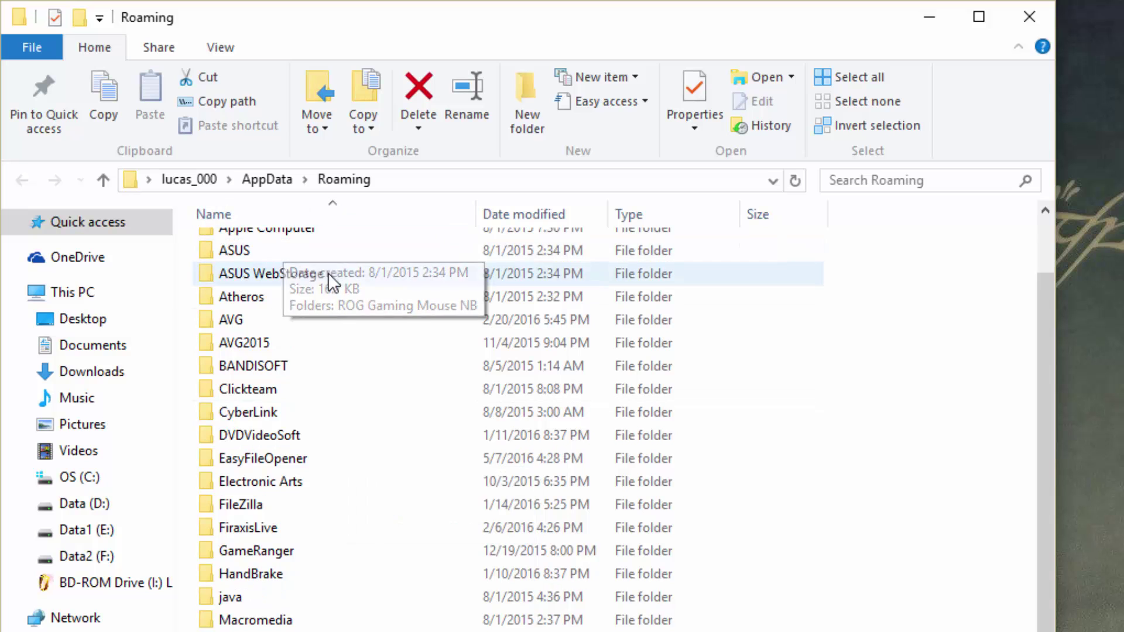
scroll(267, 270, up, 1)
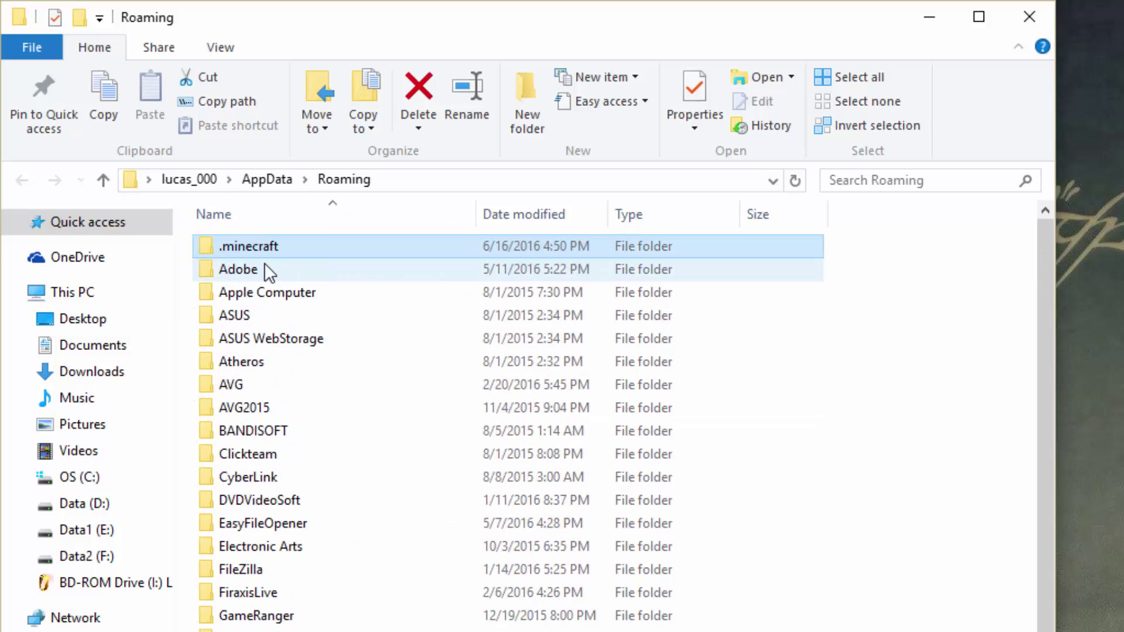
double_click(239, 246)
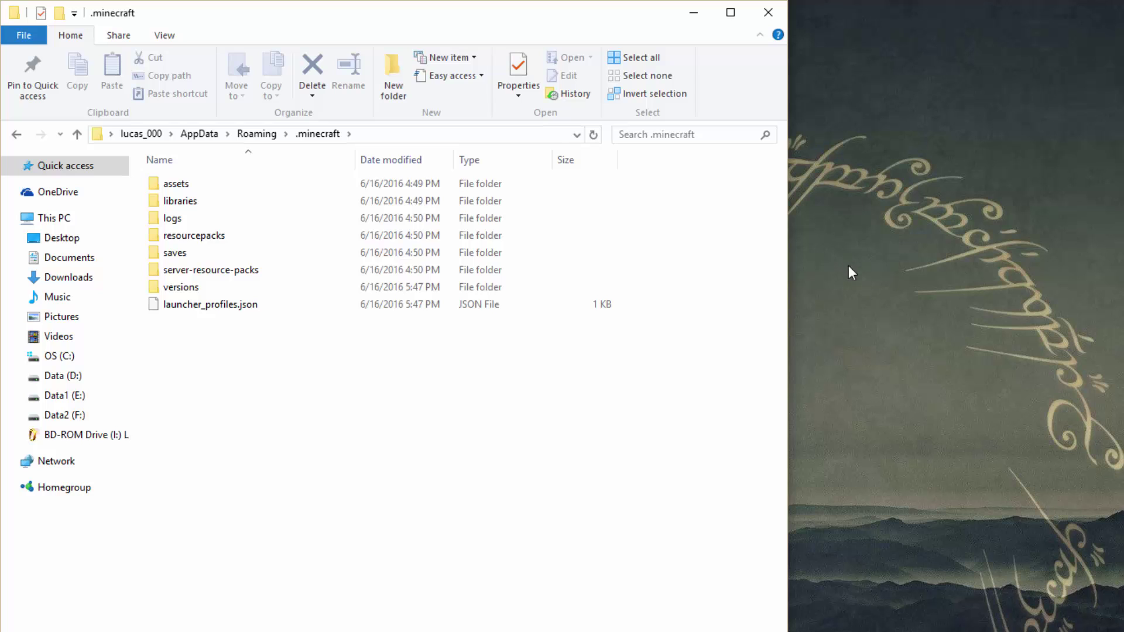
drag(566, 417, 509, 522)
right_click(263, 352)
mouse_move(419, 559)
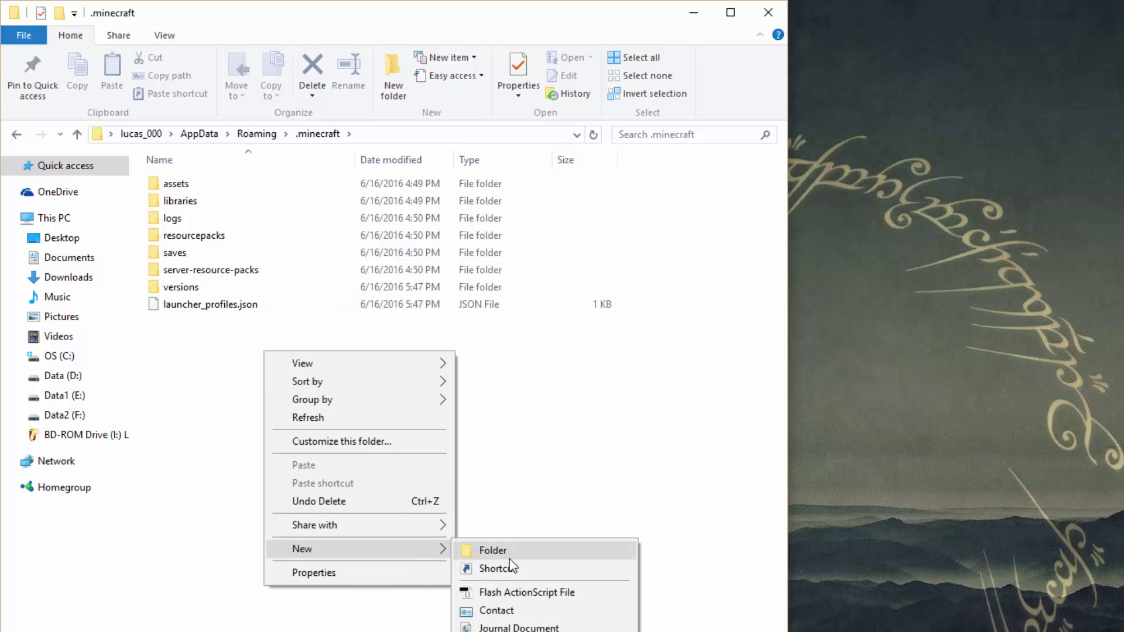
click(512, 557)
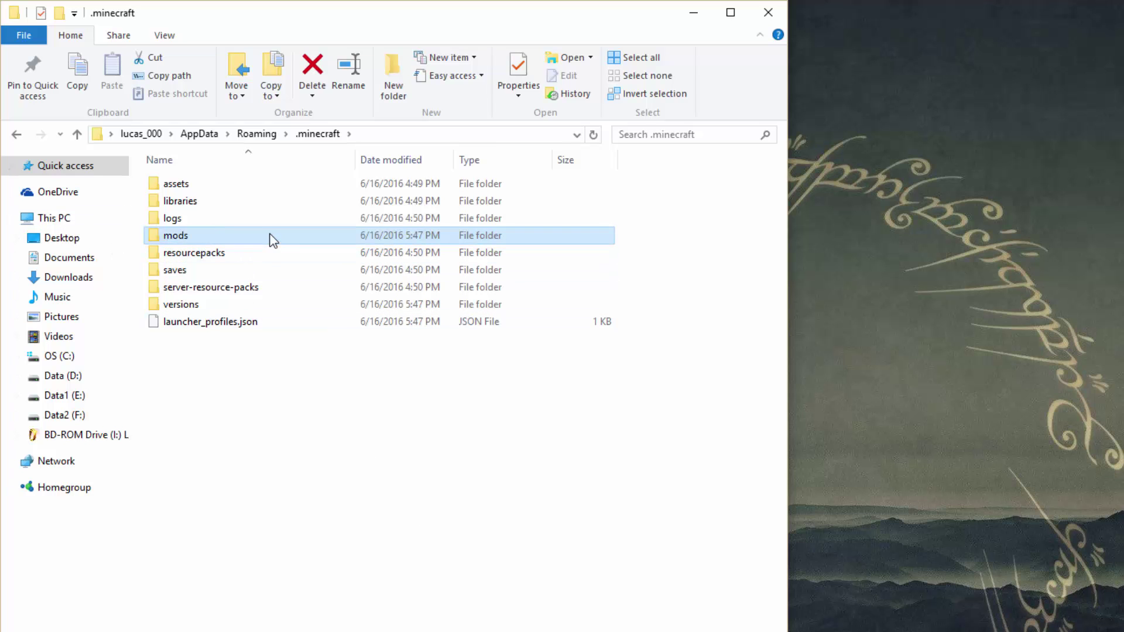
double_click(185, 235)
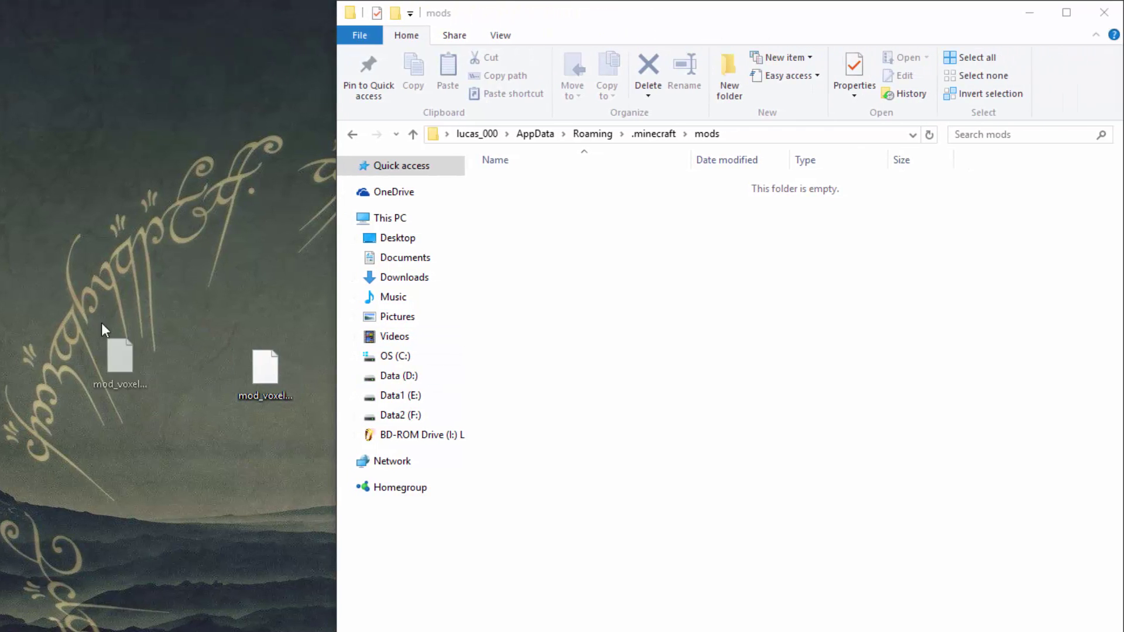
Step: Move mod_voxelMap_1.6.14_for_1.9.0.litemod from the desktop into the mods folder
drag(102, 323, 101, 323)
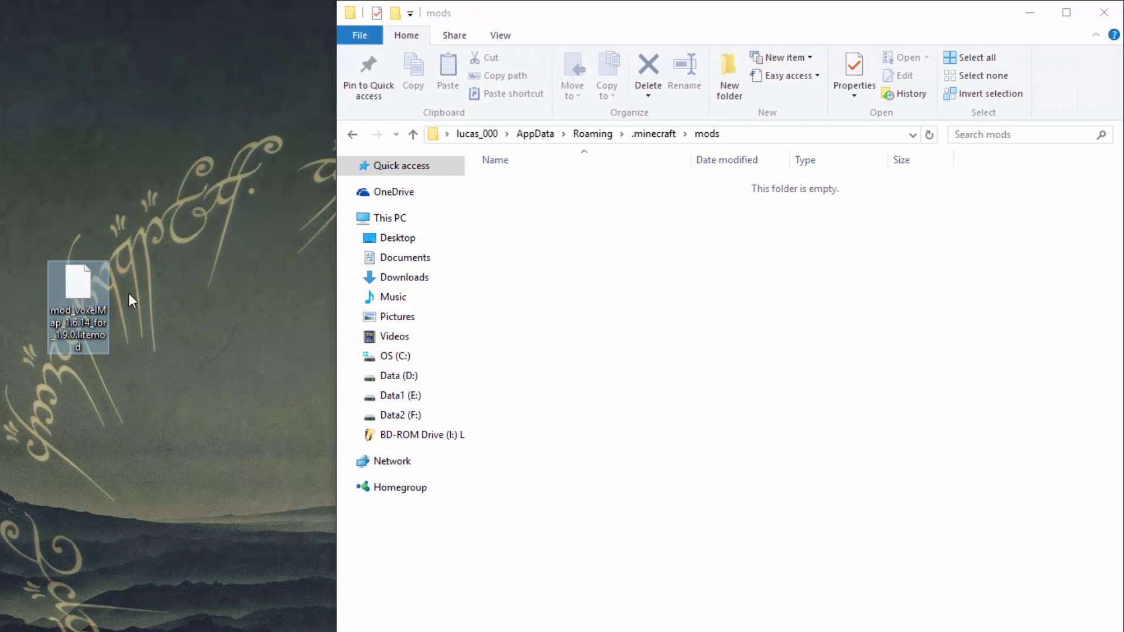
drag(72, 287, 678, 258)
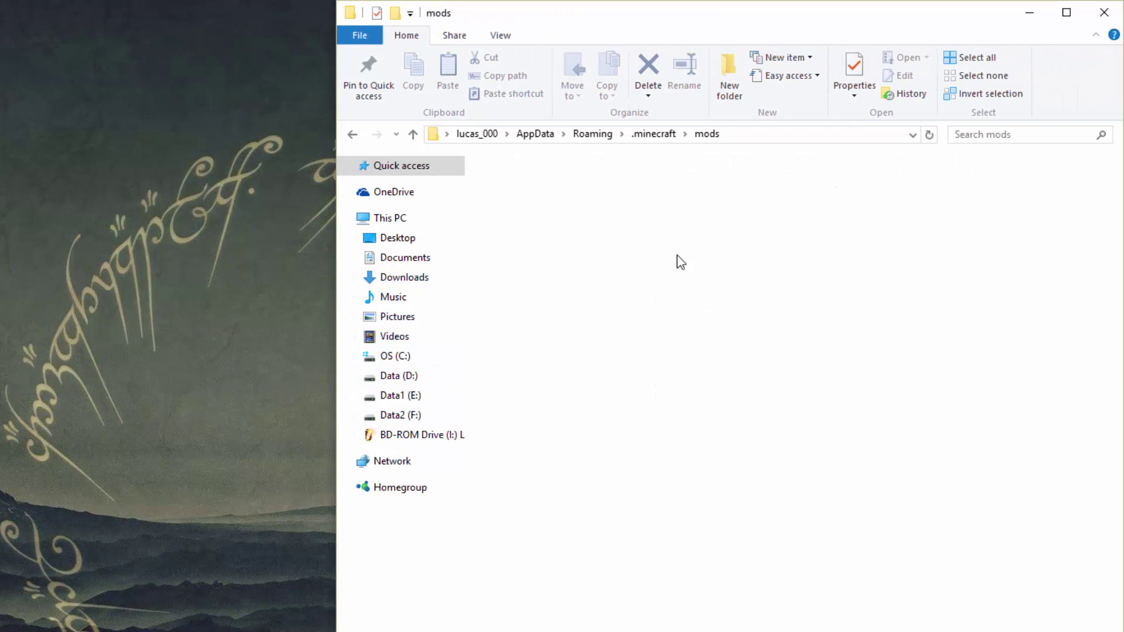
drag(468, 170, 780, 341)
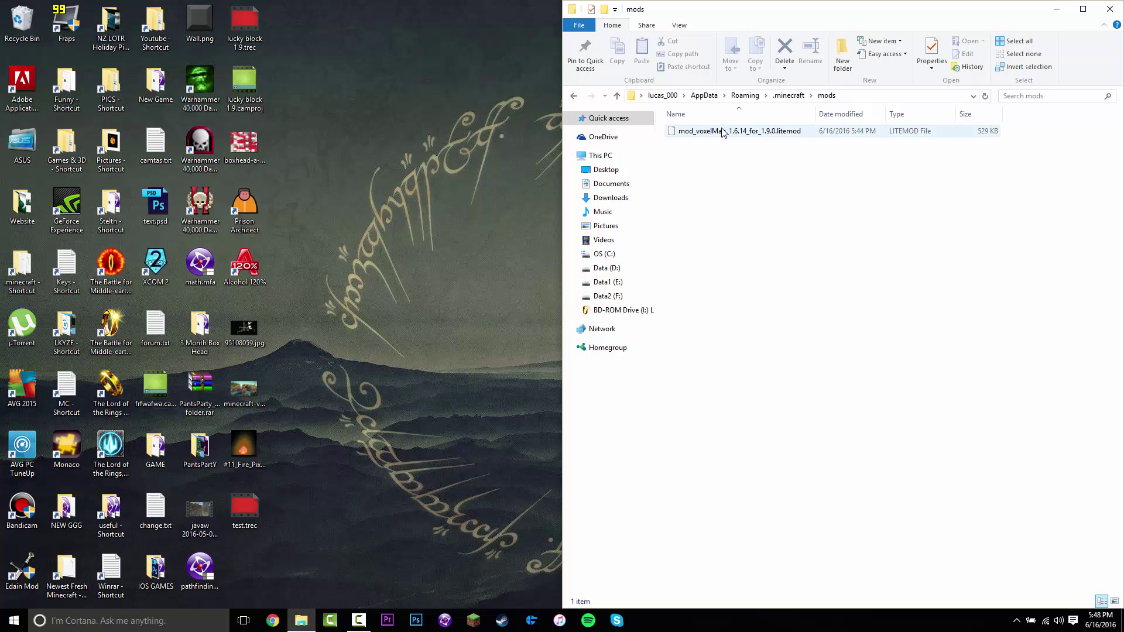
drag(1036, 172, 735, 221)
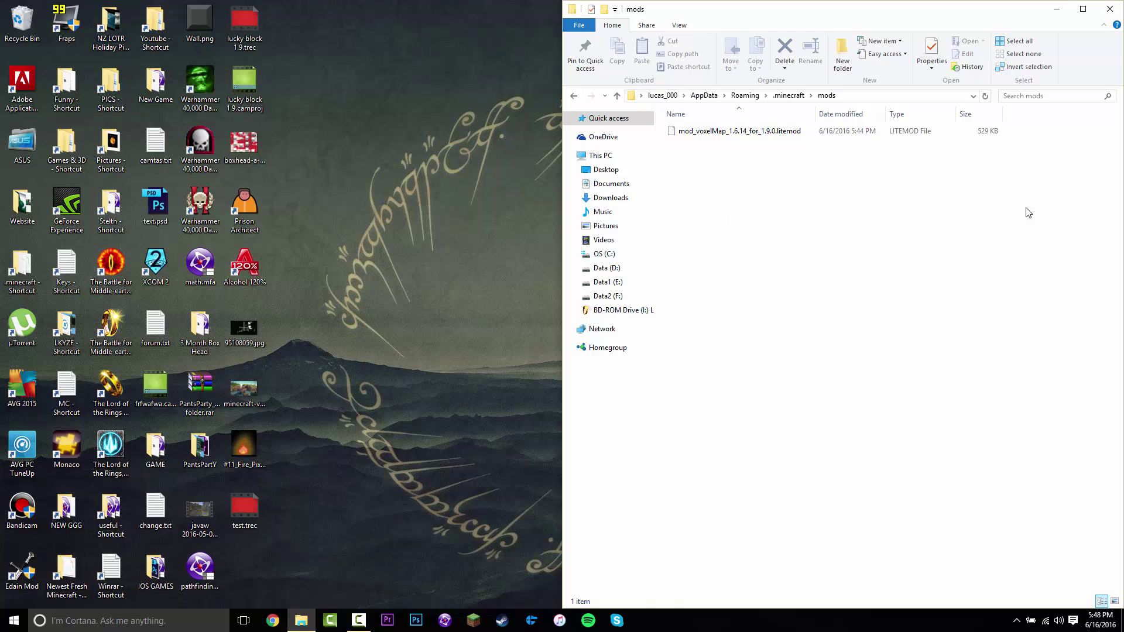
drag(1029, 213, 707, 161)
drag(739, 198, 720, 276)
drag(692, 173, 586, 104)
Step: Start the Minecraft launcher and reposition the mods folder window
click(474, 620)
drag(799, 5, 584, 151)
click(514, 177)
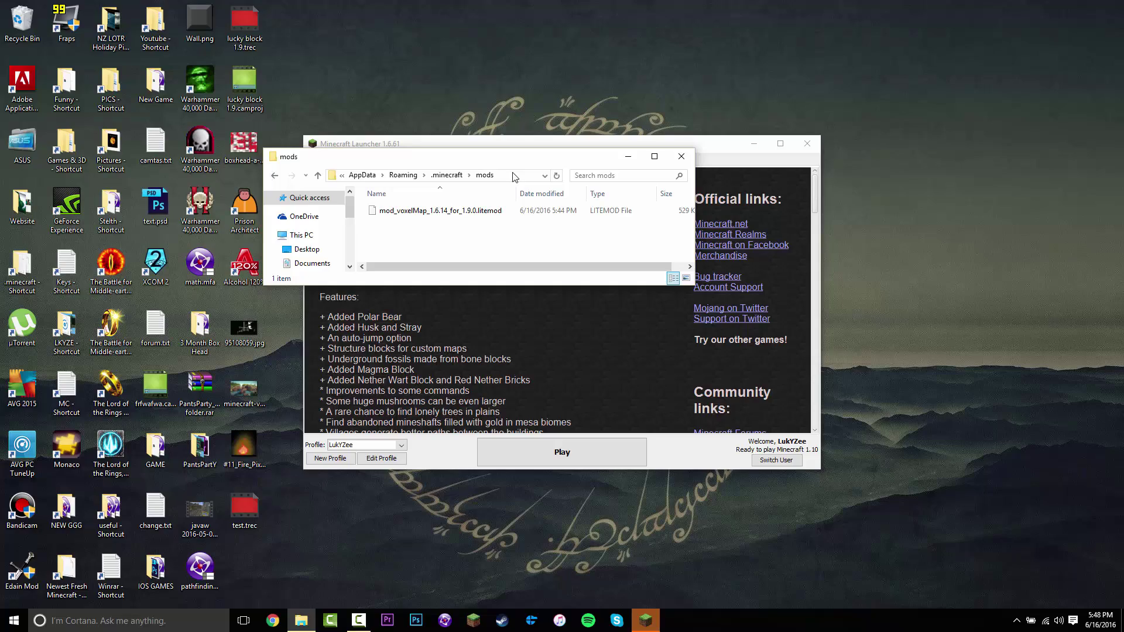
Step: Close the mods window, select the LiteLoader 1.9 profile, and launch Minecraft 1.9
click(681, 156)
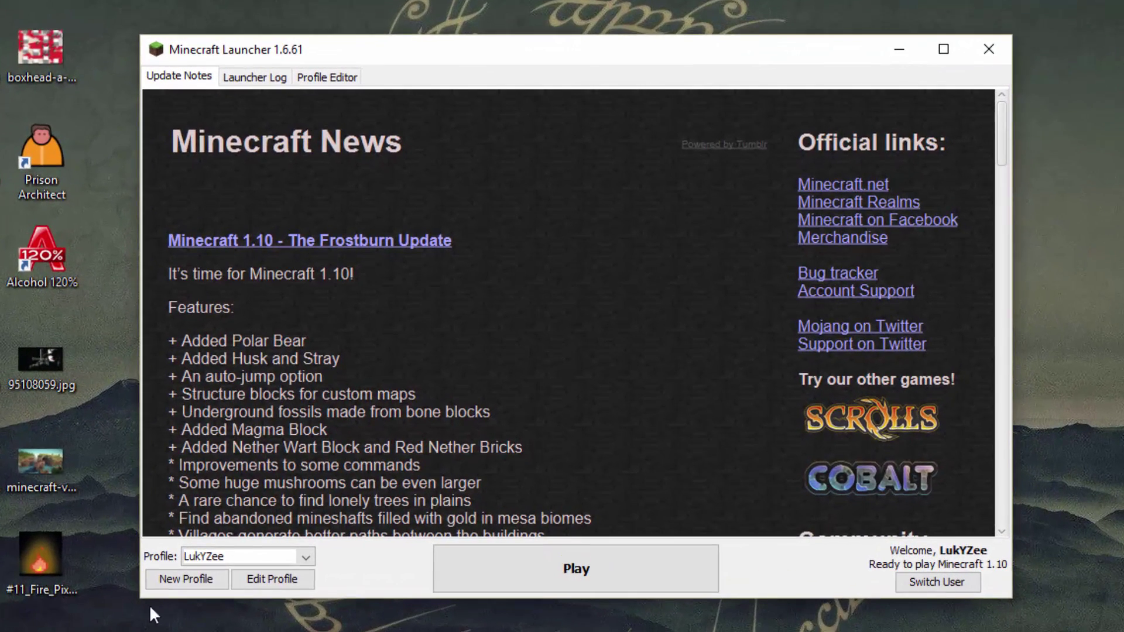
click(299, 558)
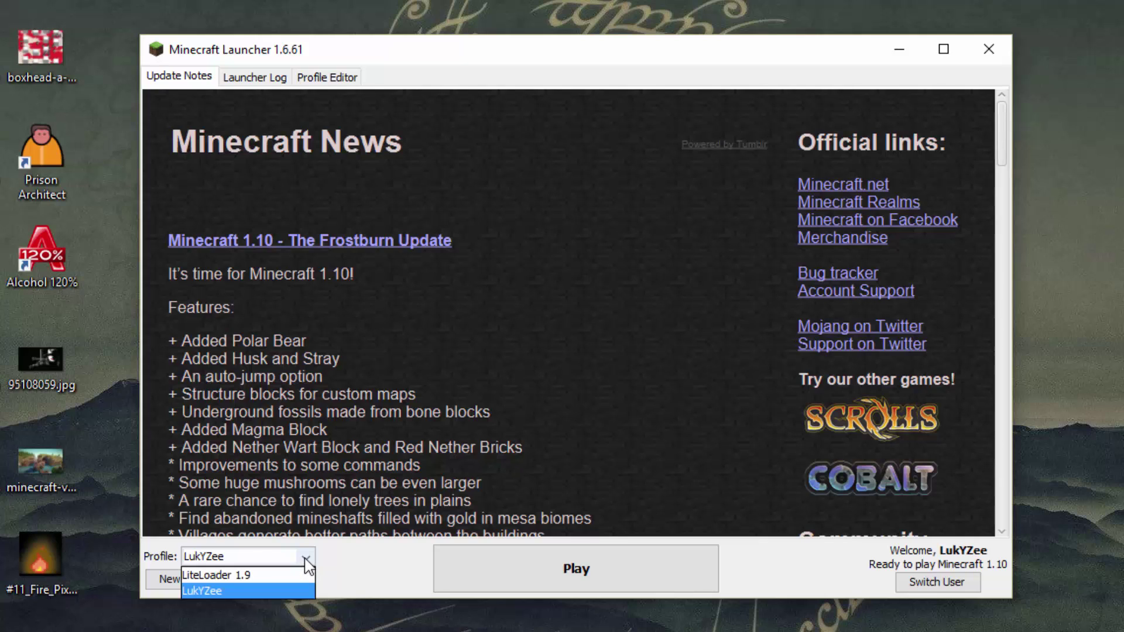
click(231, 576)
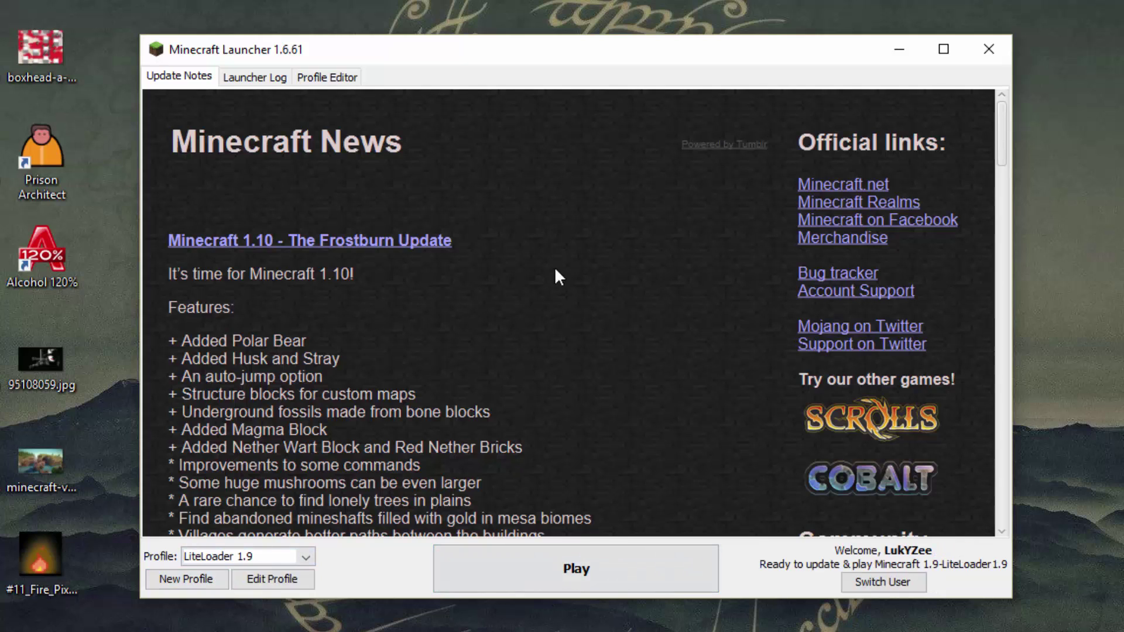
click(589, 568)
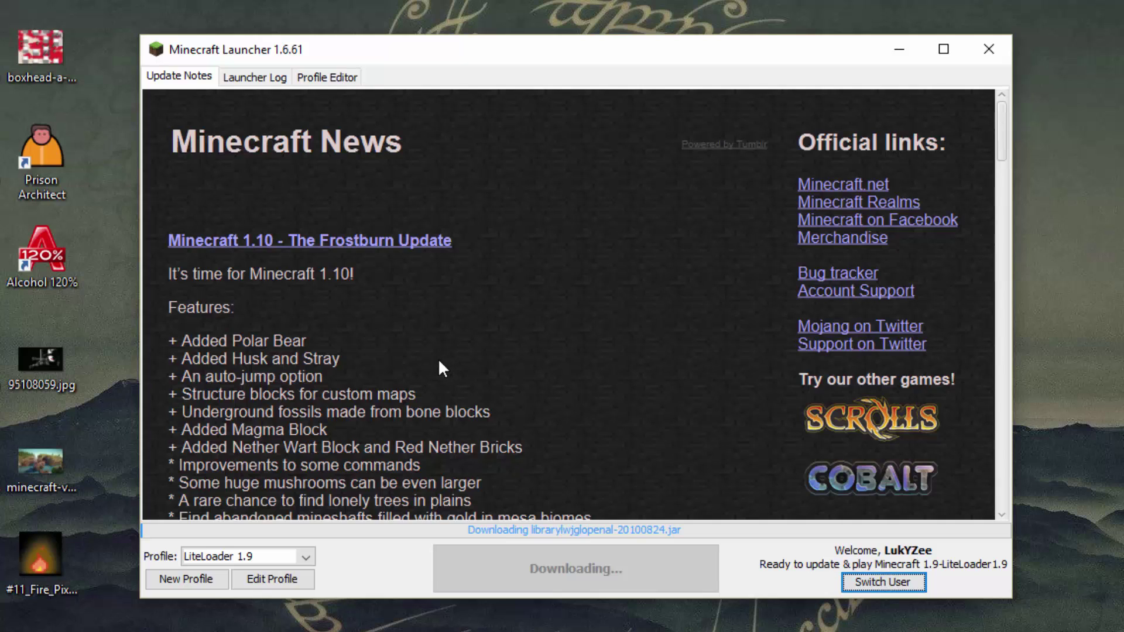
scroll(418, 363, down, 1)
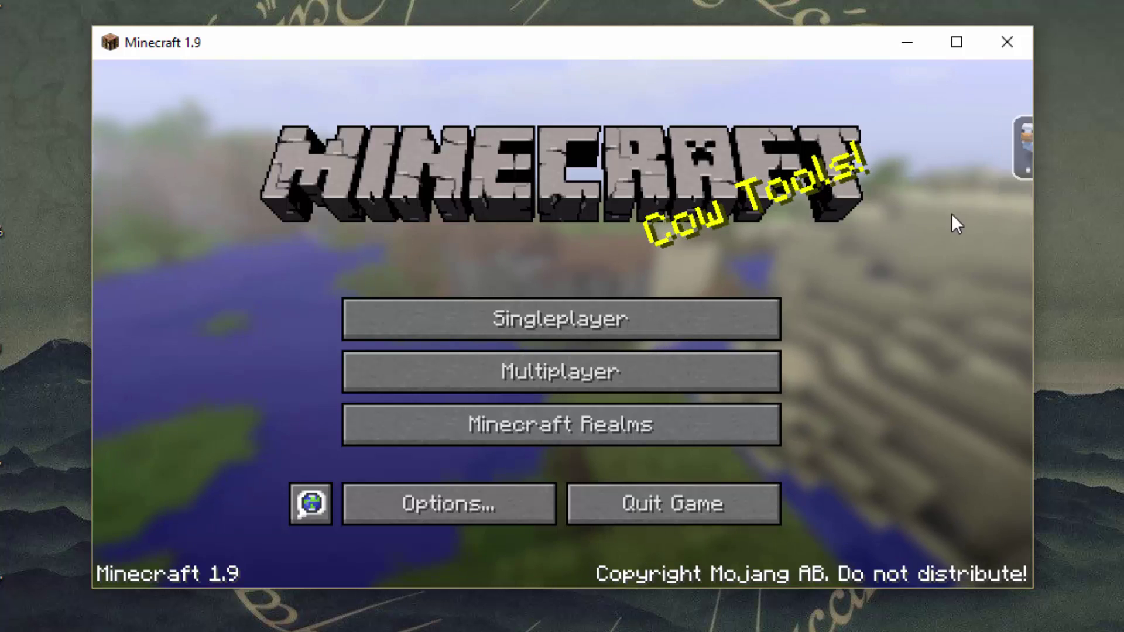
Step: Check in the LiteLoader panel that VoxelMap 1.6.14 is loaded, including its Mixins note
mouse_move(1018, 149)
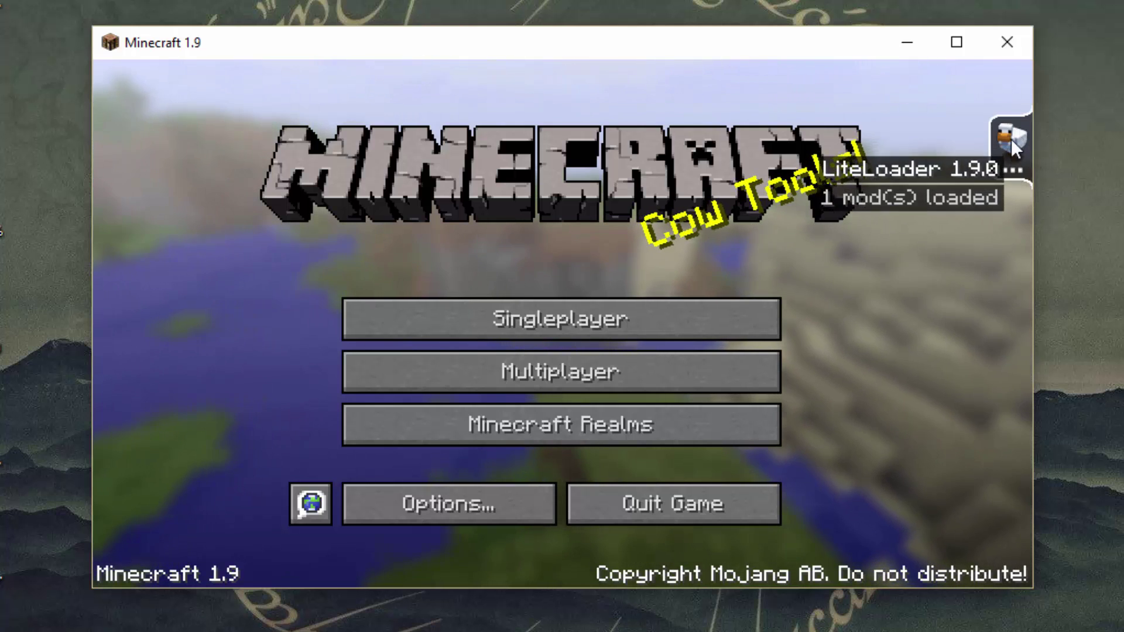
click(1016, 147)
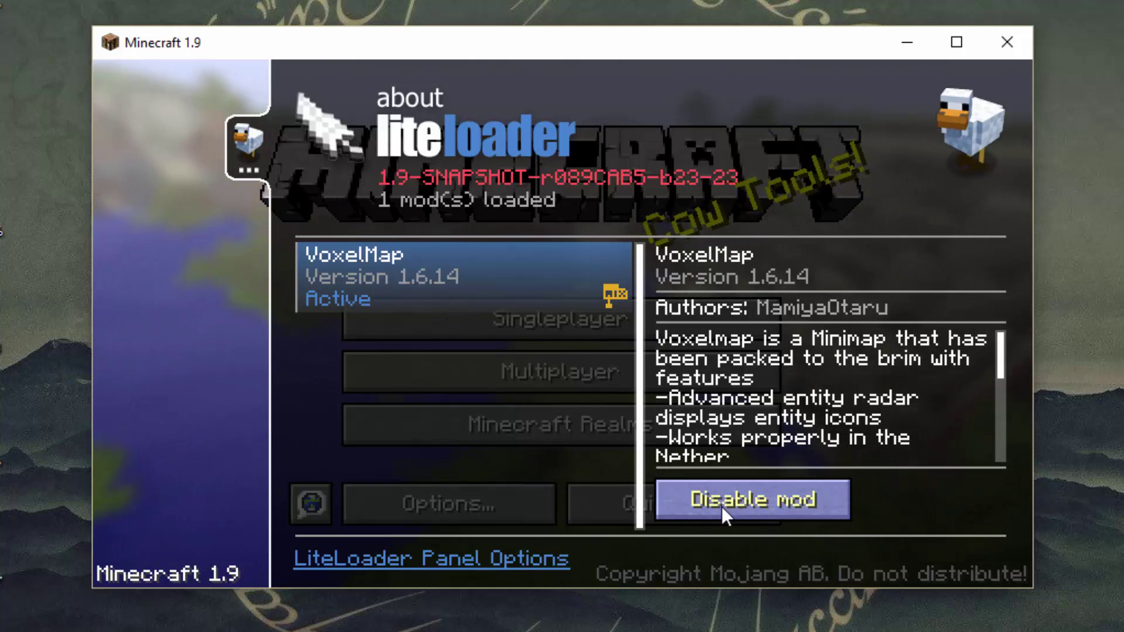
click(616, 296)
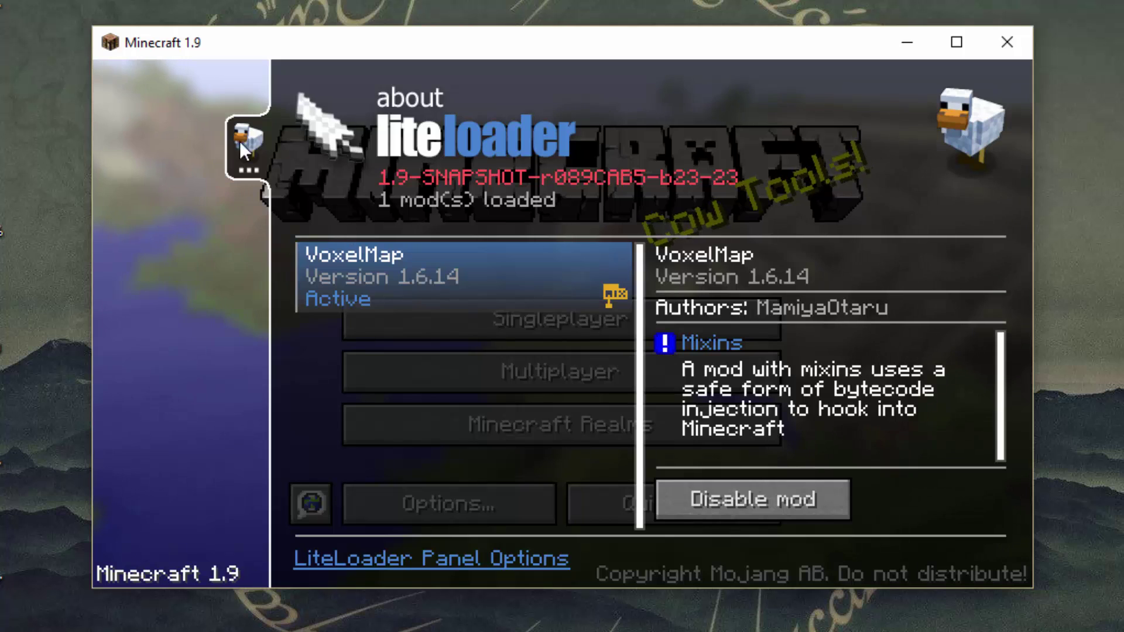
click(143, 146)
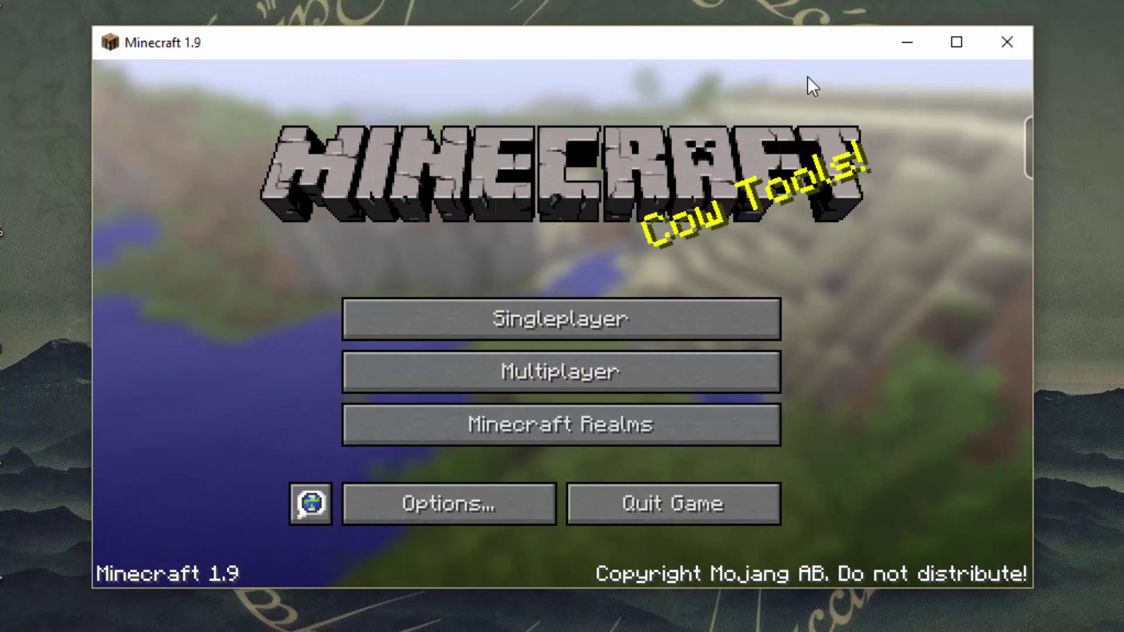
Step: Look at the Singleplayer new world setup, then back out to the title menu
click(527, 331)
click(736, 495)
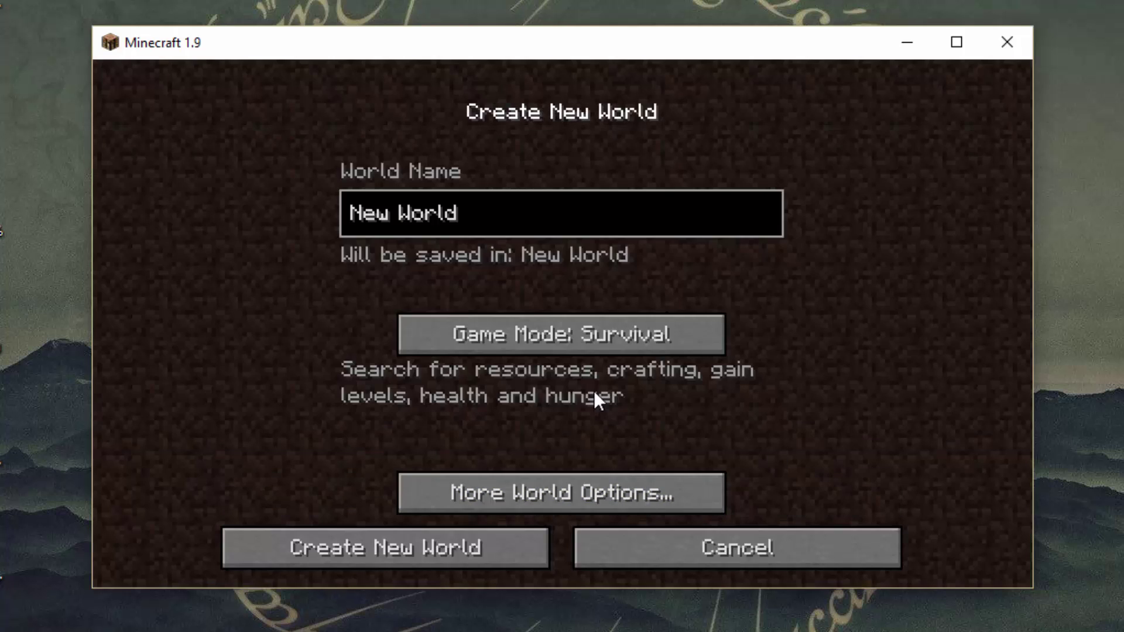
click(730, 534)
click(808, 550)
Step: Lower the master volume to 19% in Options > Music & Sounds
click(490, 500)
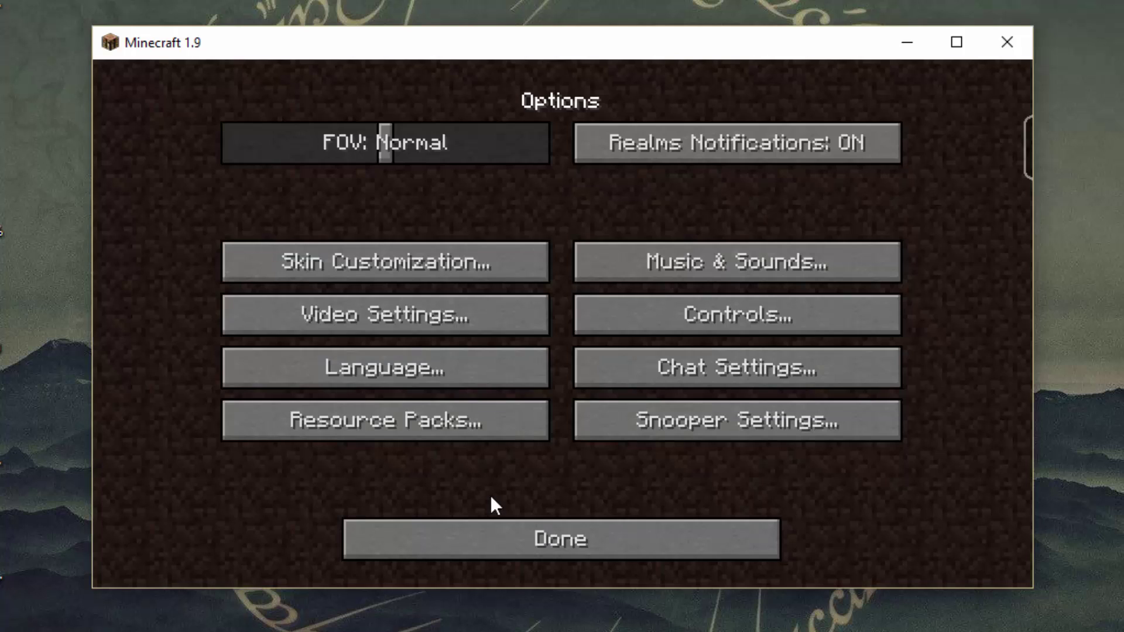
click(677, 252)
click(359, 143)
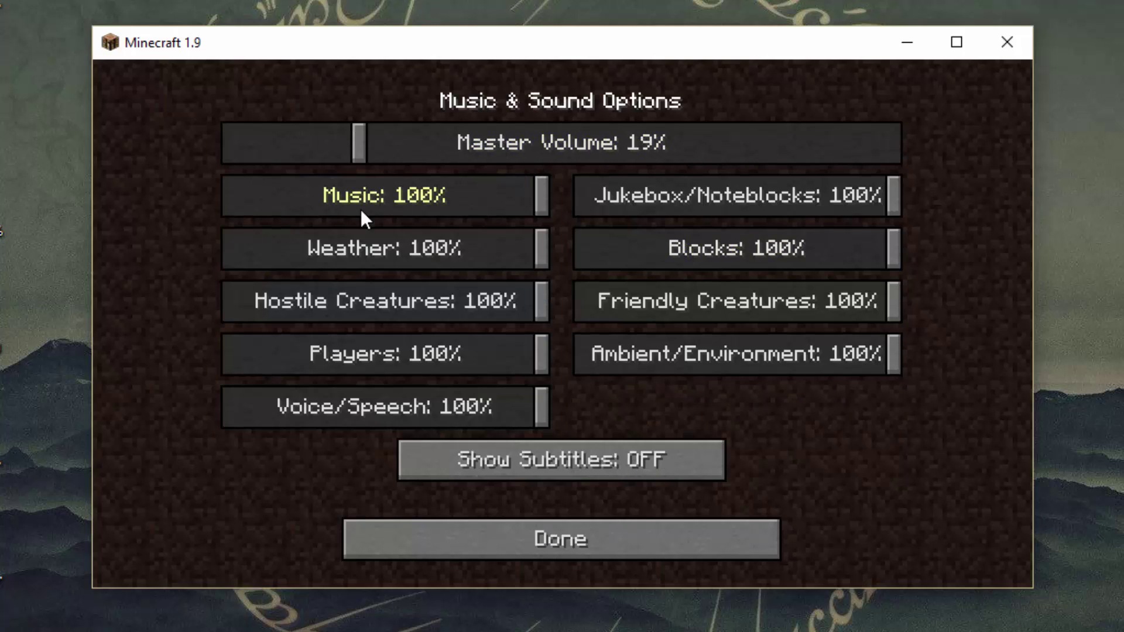
click(461, 546)
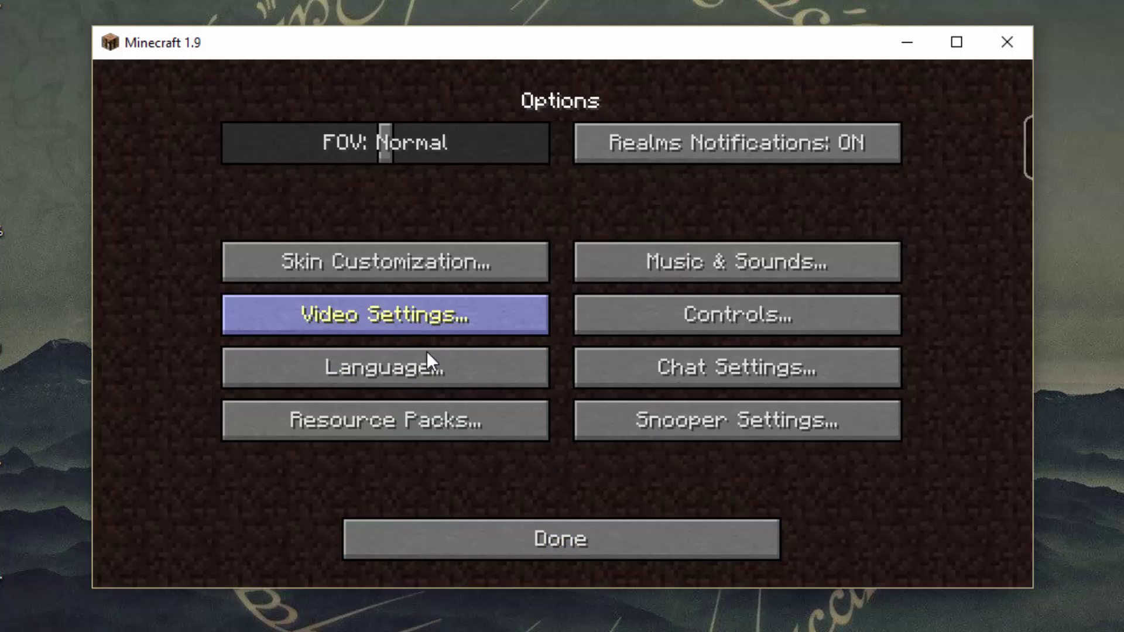
click(419, 539)
Step: Create and load a new Creative-mode world named 'New World'
click(457, 331)
click(779, 504)
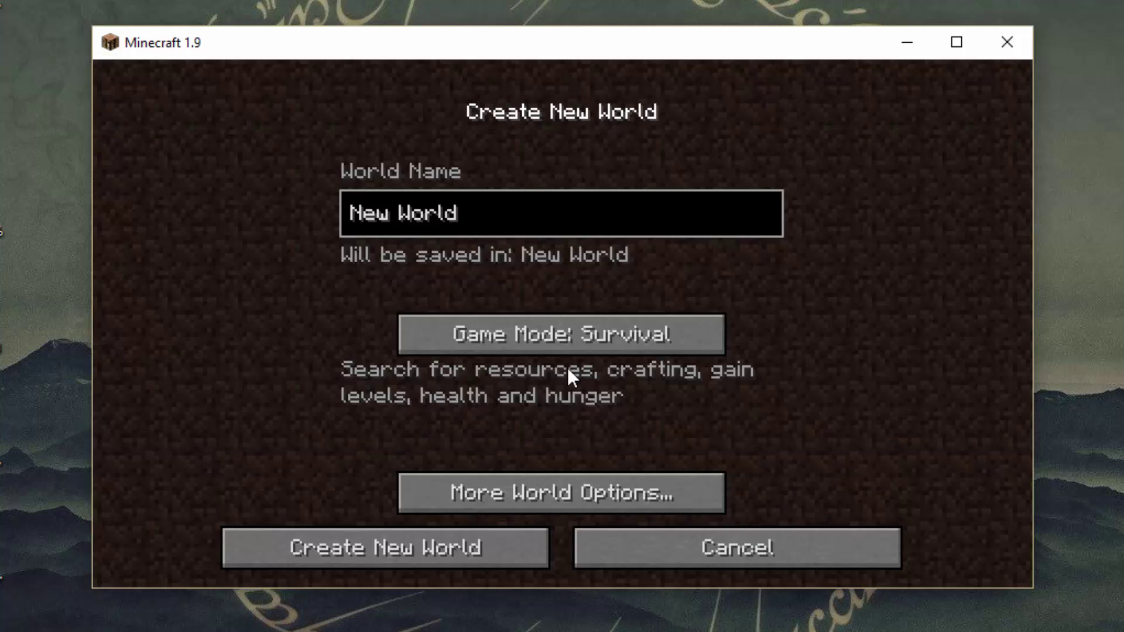
click(537, 342)
click(417, 539)
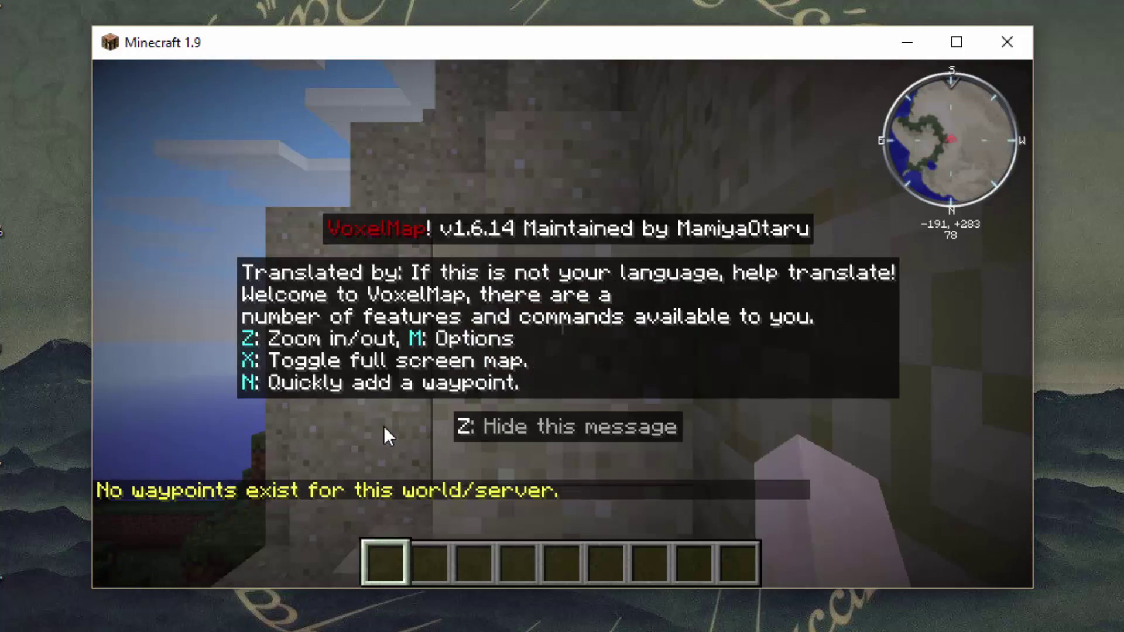
Step: Walk downhill toward the sea while the minimap tracks position
key(w)
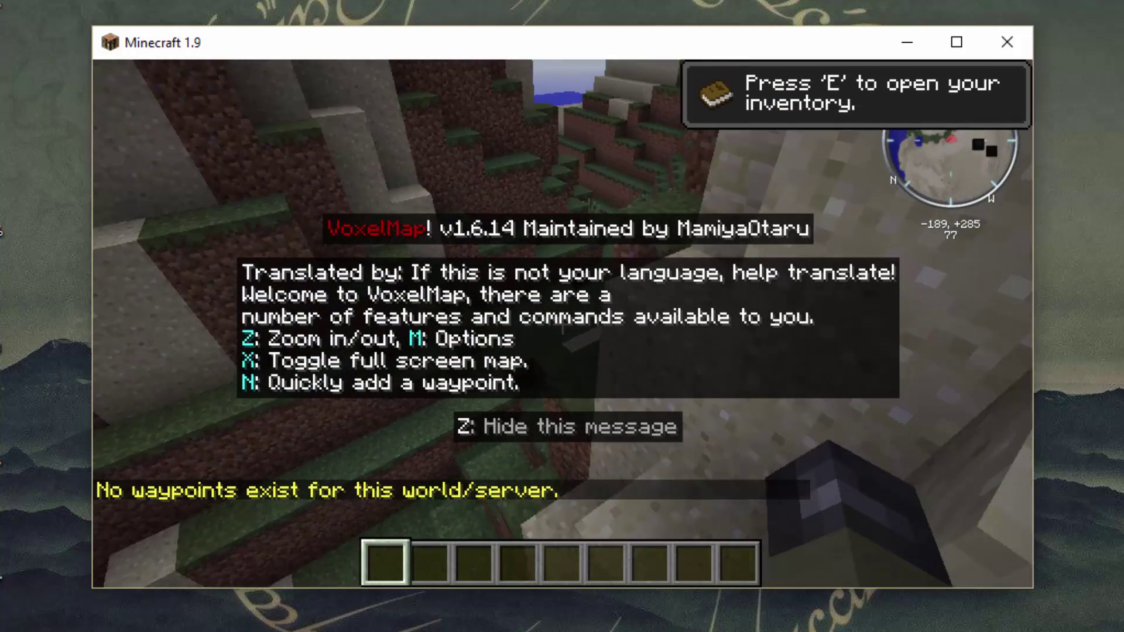
key(w)
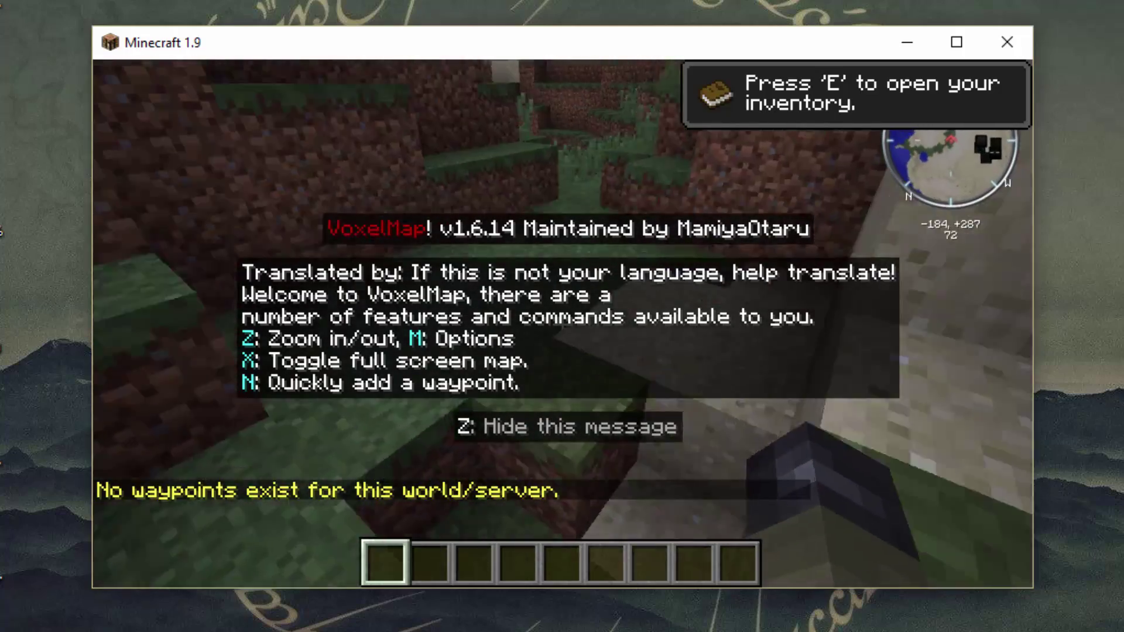
key(w)
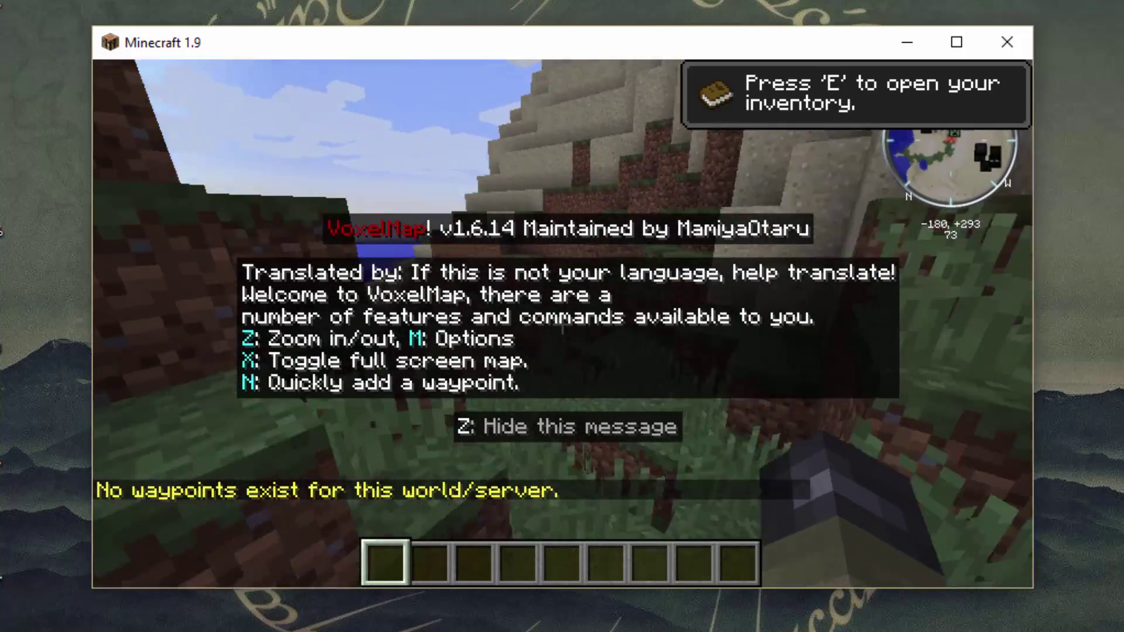
key(w)
Step: Hide the VoxelMap welcome message with Z, open the inventory, and climb uphill
key(z)
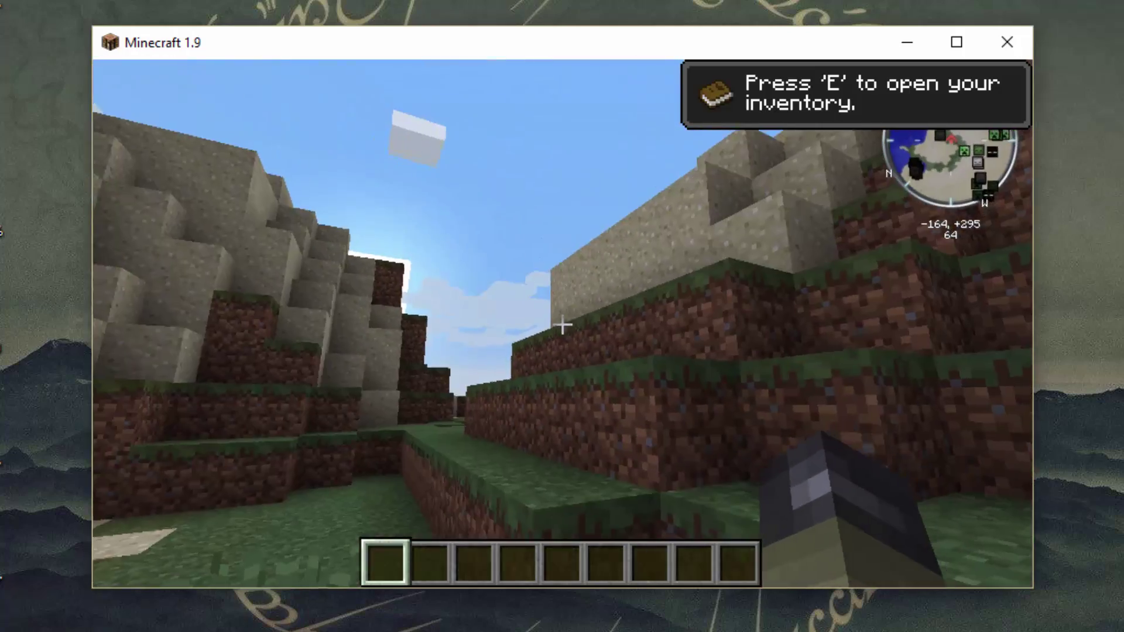
key(e)
key(e)
key(w)
key(space)
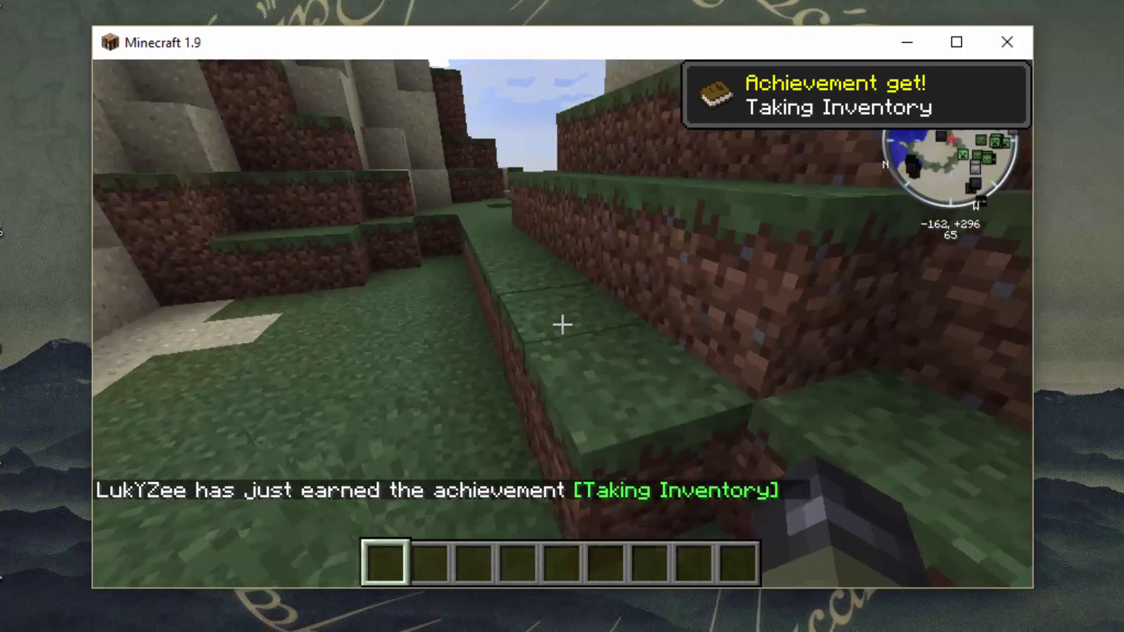